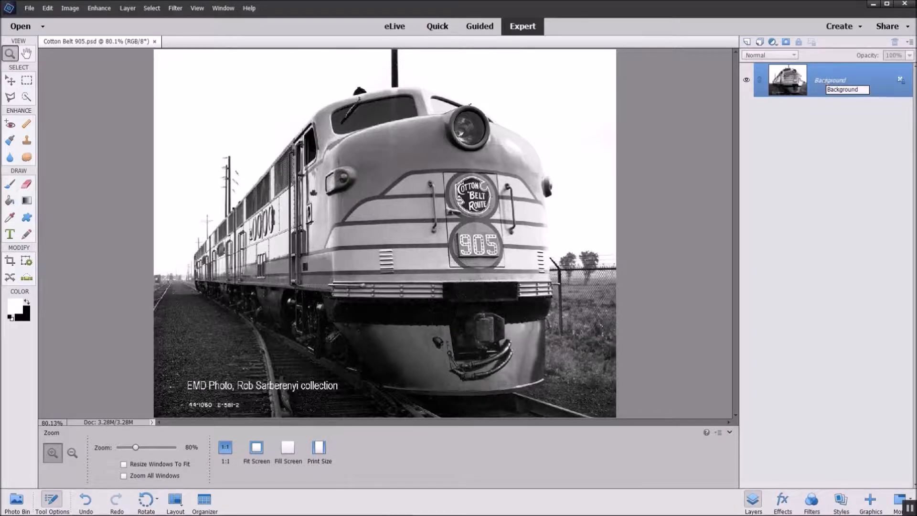
Step: Duplicate the Background layer under its default name and hide the original Background layer
right_click(791, 78)
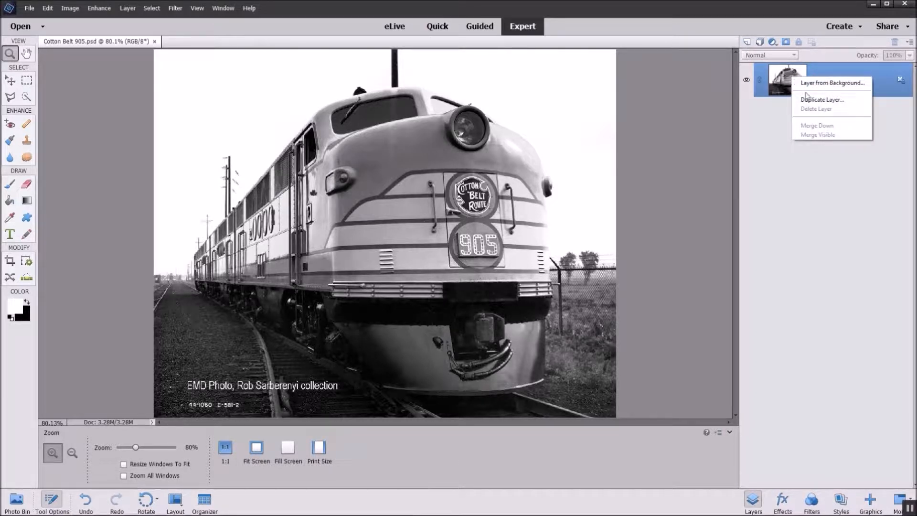
left_click(819, 102)
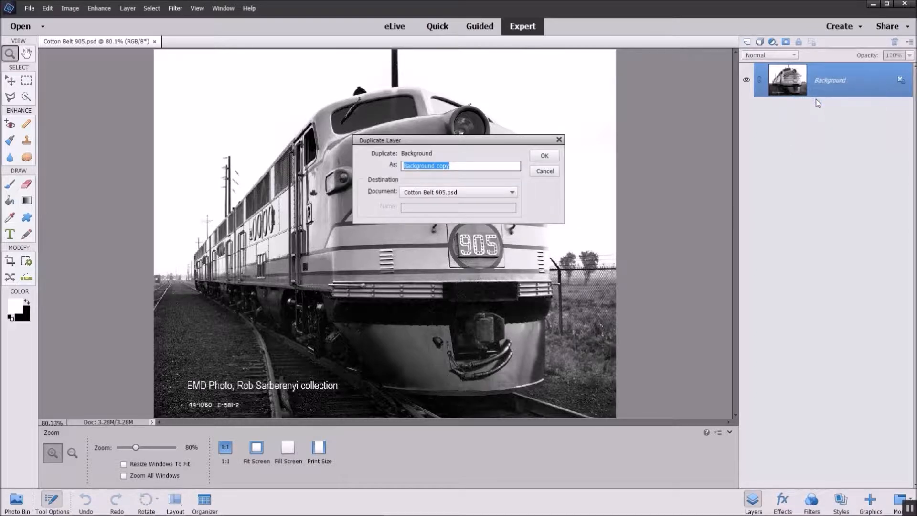
left_click(545, 156)
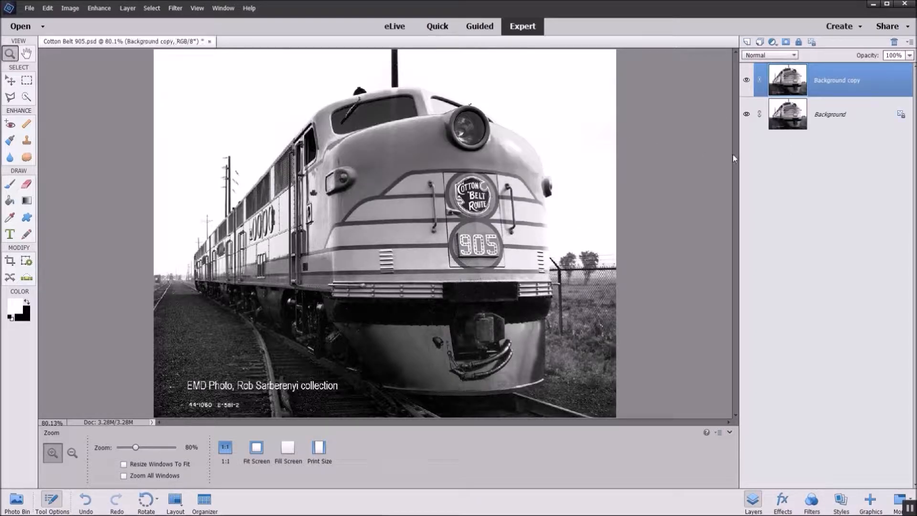
left_click(746, 114)
Step: Add a Solid Color fill layer in orange-red #9f3519 above the copy and invert its layer mask to black
left_click_drag(376, 159, 464, 206)
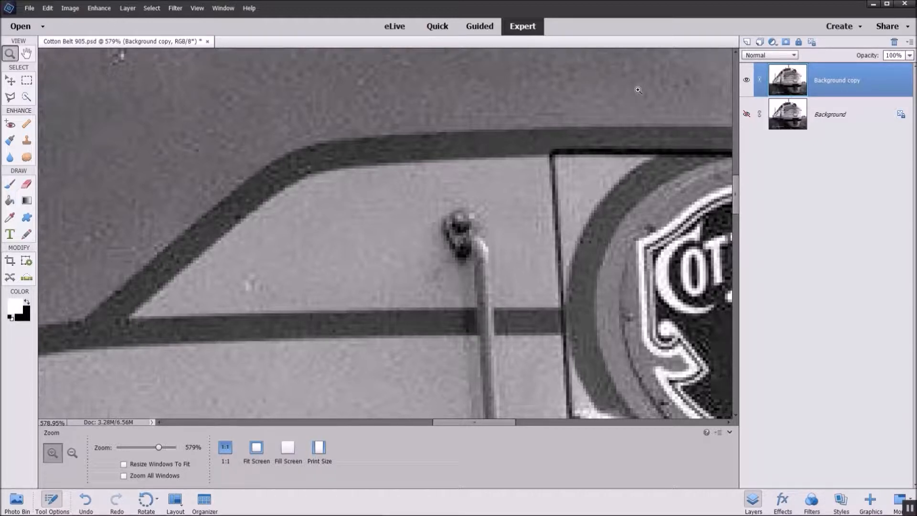
left_click(773, 43)
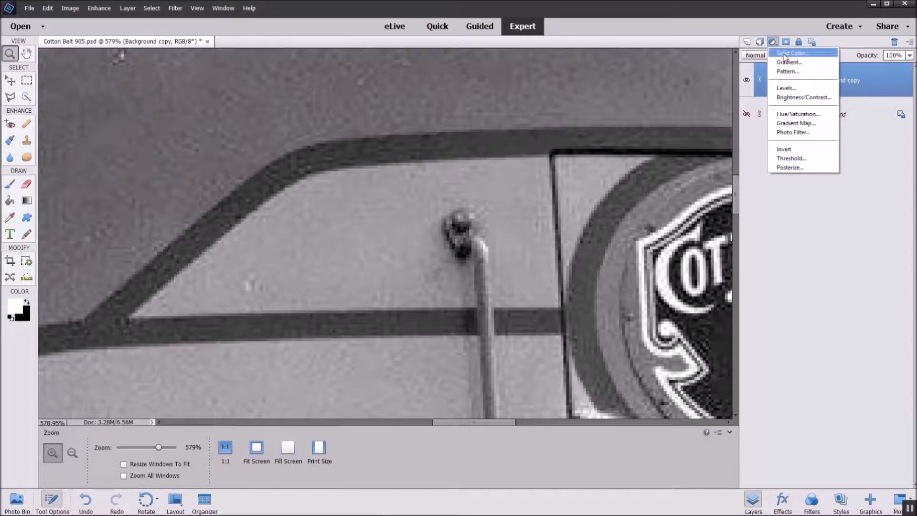
left_click(784, 53)
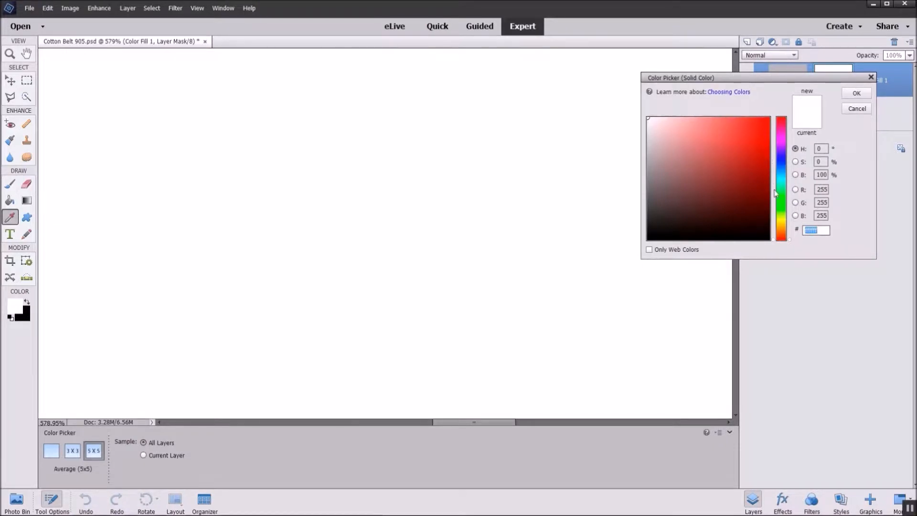
left_click(782, 236)
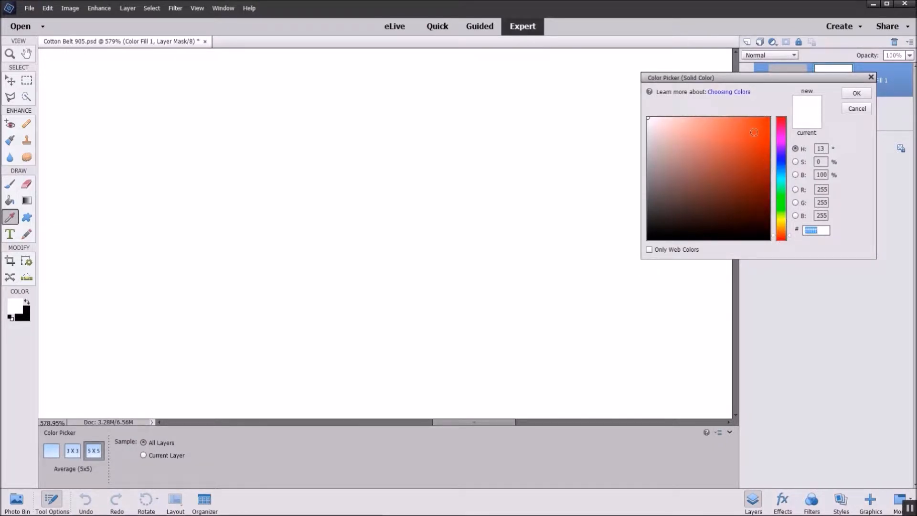
left_click(751, 139)
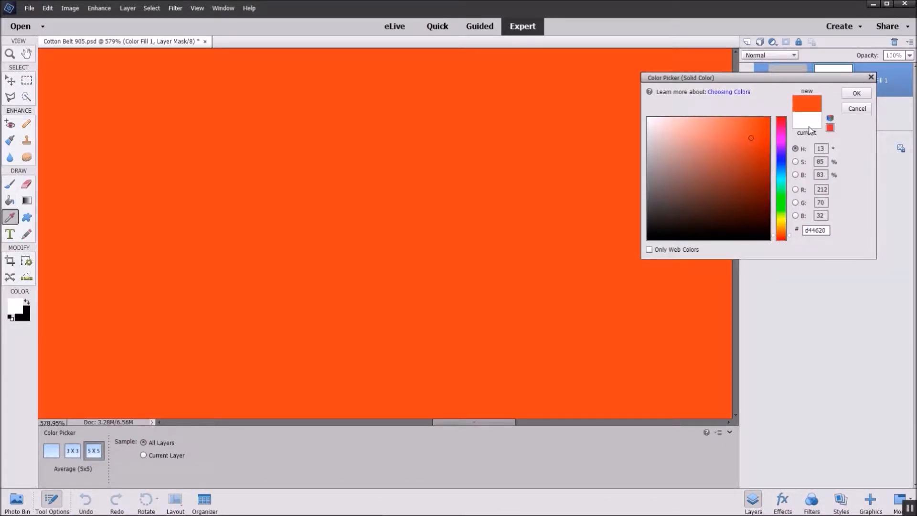
left_click(750, 163)
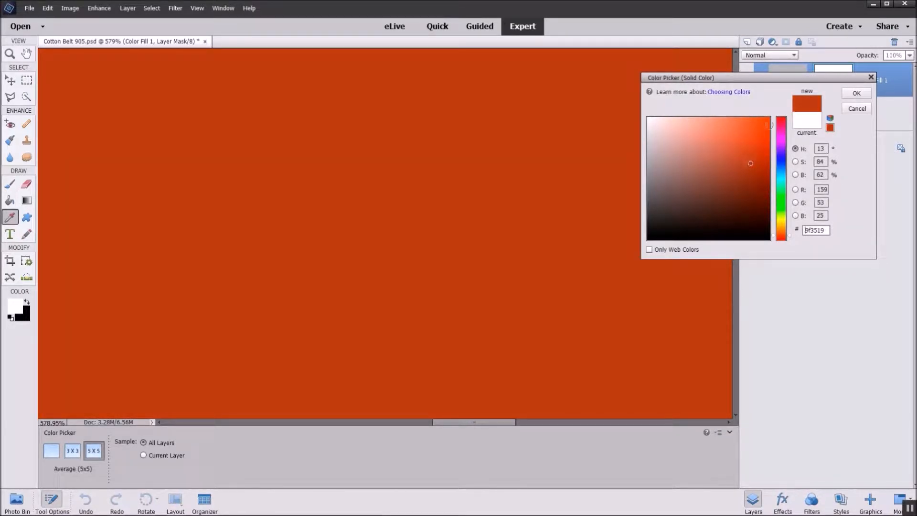
left_click(857, 93)
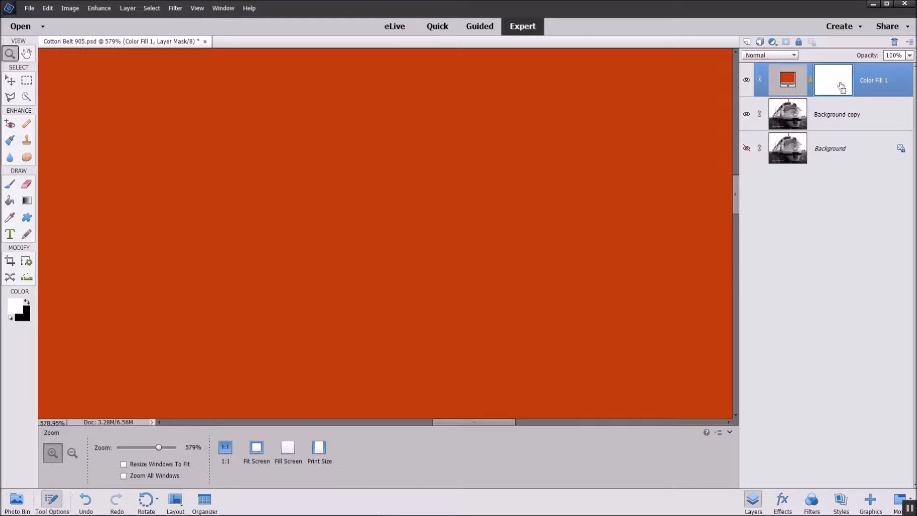
key("ctrl+i")
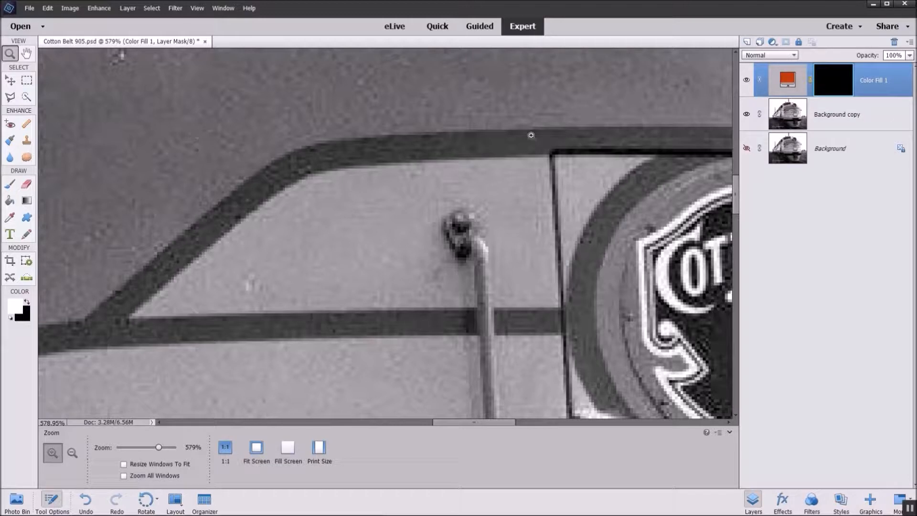
Step: Paint white on the fill layer's mask with the 8 px brush in straight segments along the upper nose stripe, from above the emblem to the bend
left_click(10, 185)
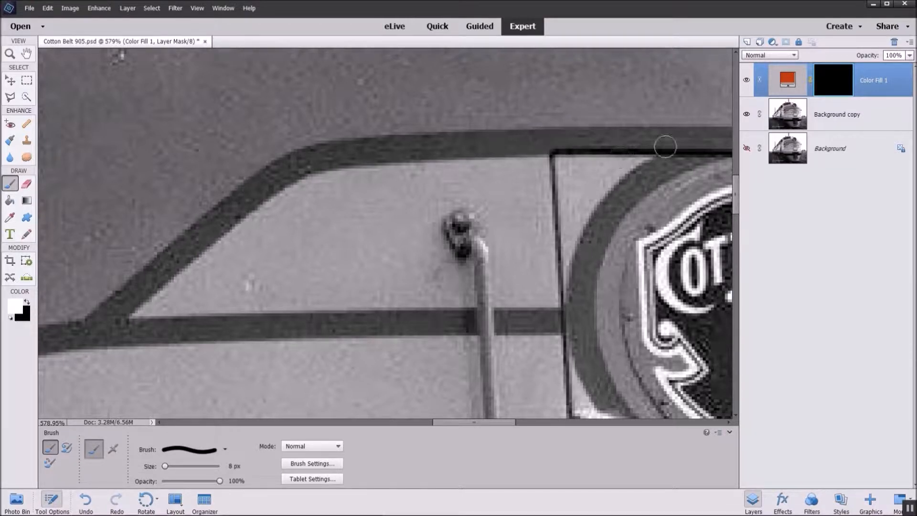
left_click(701, 138)
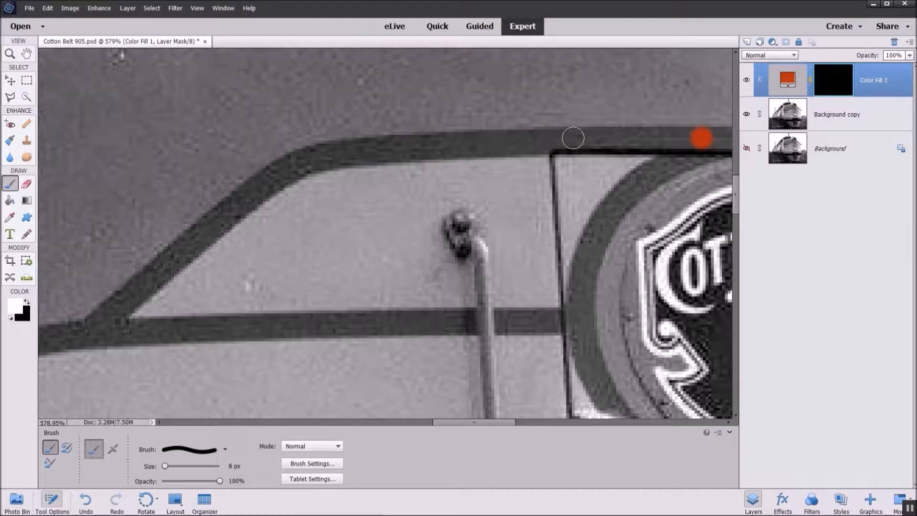
left_click(573, 138, "shift")
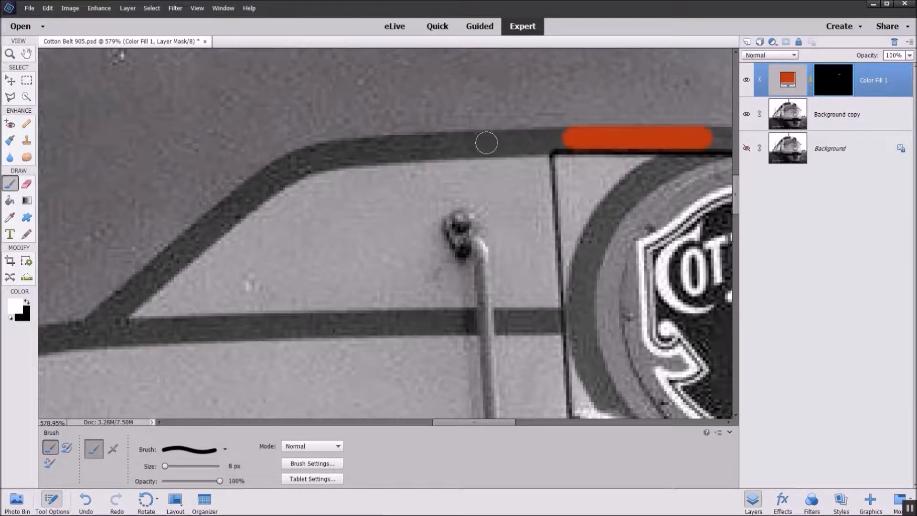
left_click(487, 143, "shift")
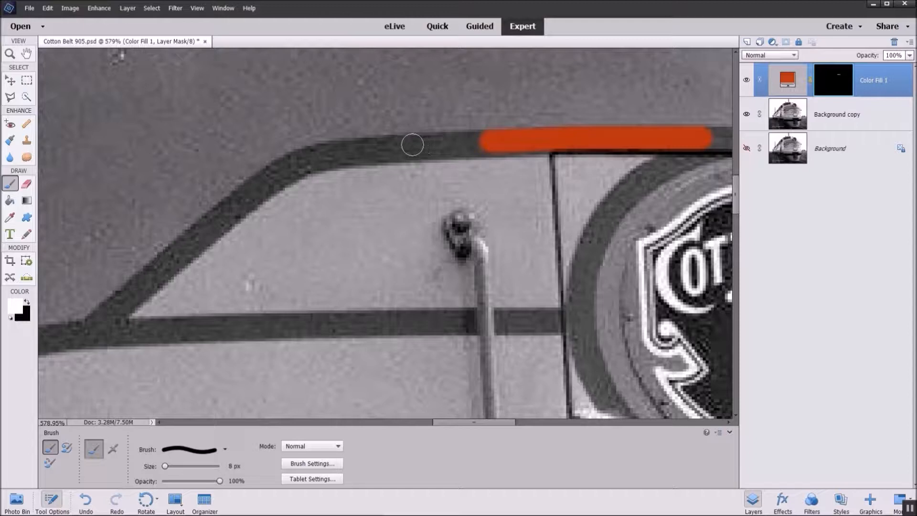
left_click(411, 143, "shift")
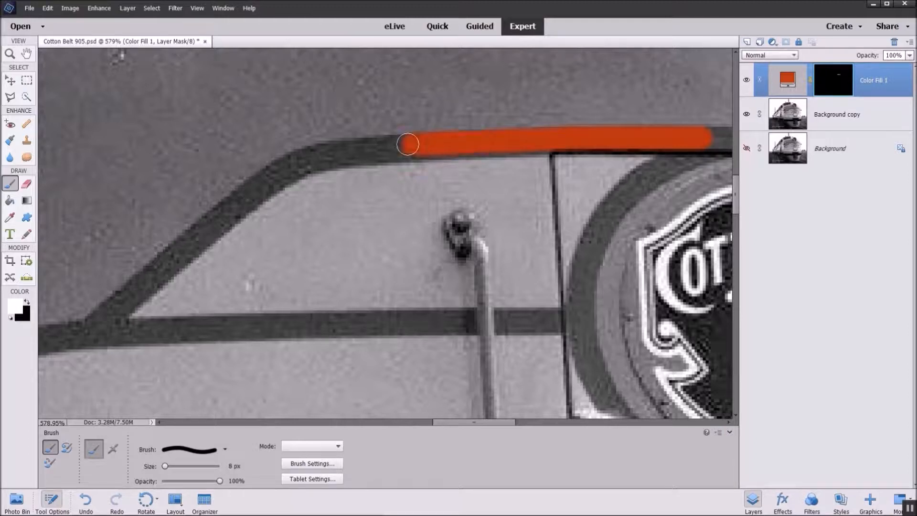
left_click(360, 148, "shift")
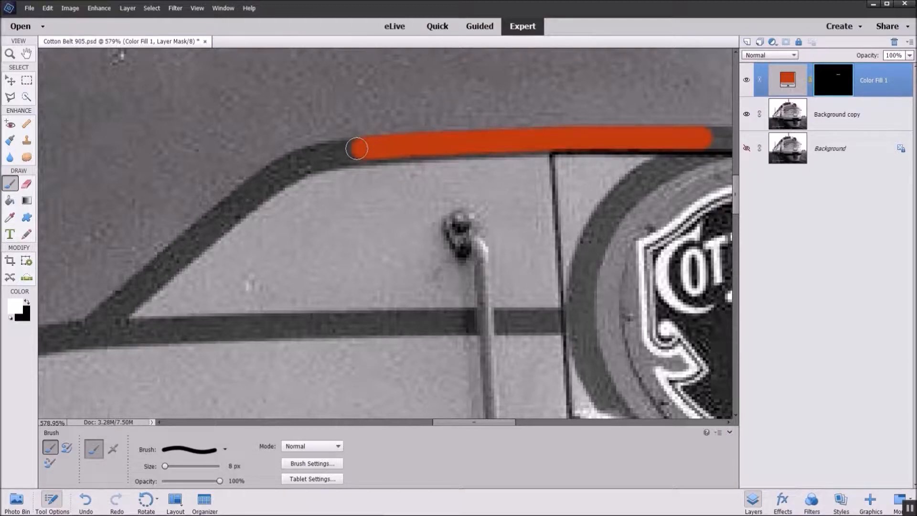
left_click(327, 153, "shift")
left_click(302, 158, "shift")
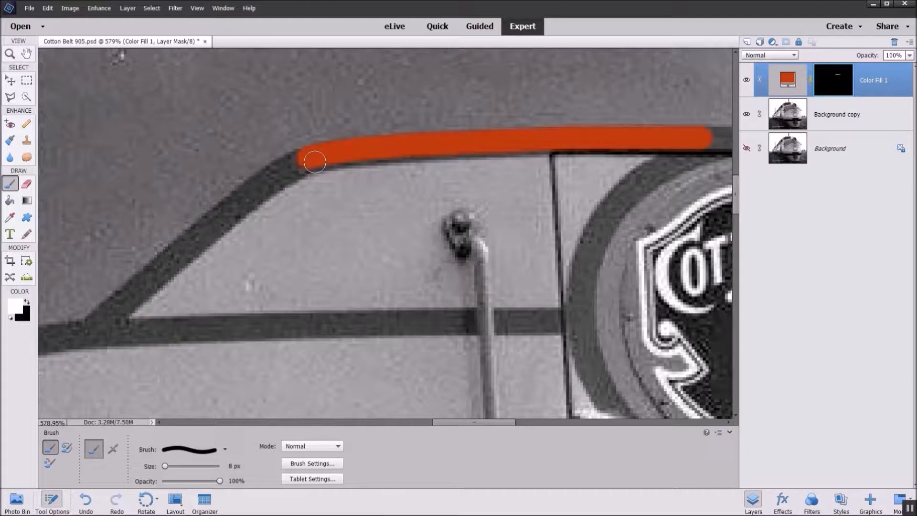
Step: Widen the painted stripe on the mask with the 8 px brush so the colour covers its lower edge up to the emblem
left_click_drag(315, 162, 302, 160)
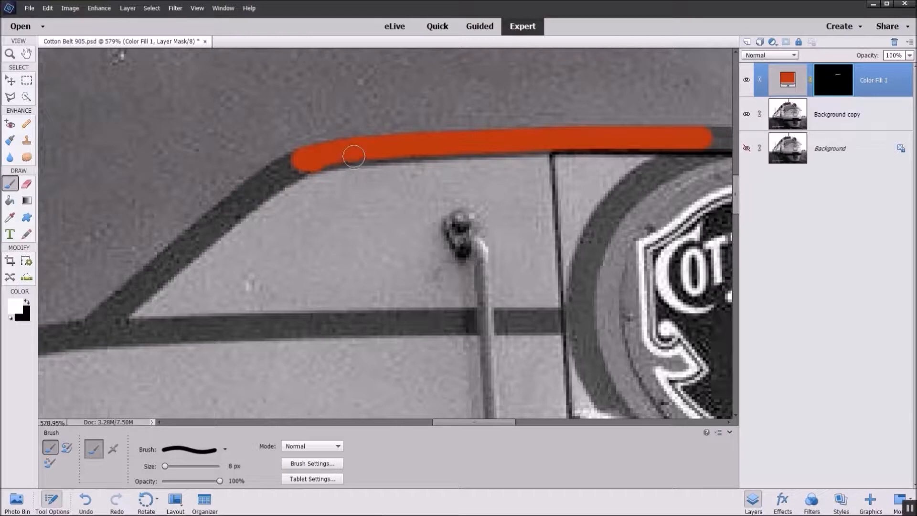
mouse_move(354, 156)
left_mouse_down()
mouse_move(547, 141)
mouse_move(611, 142)
left_mouse_up()
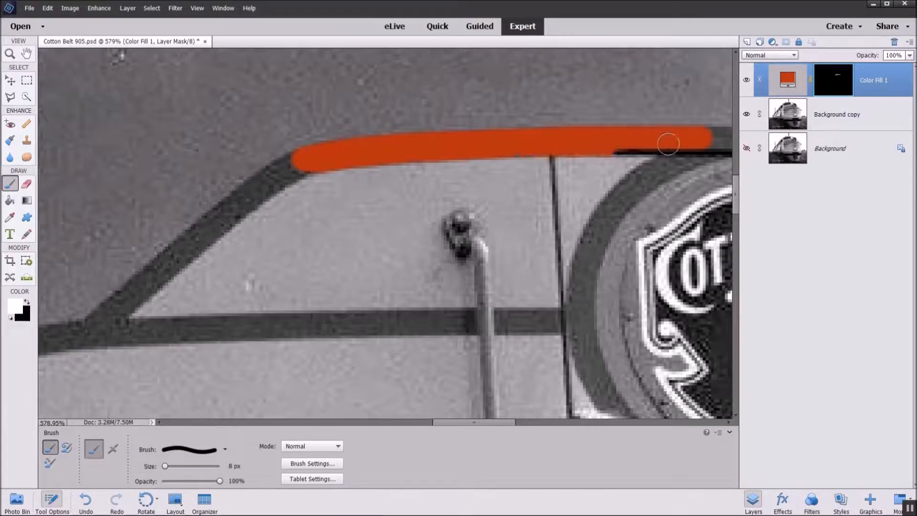
left_click(701, 144, "shift")
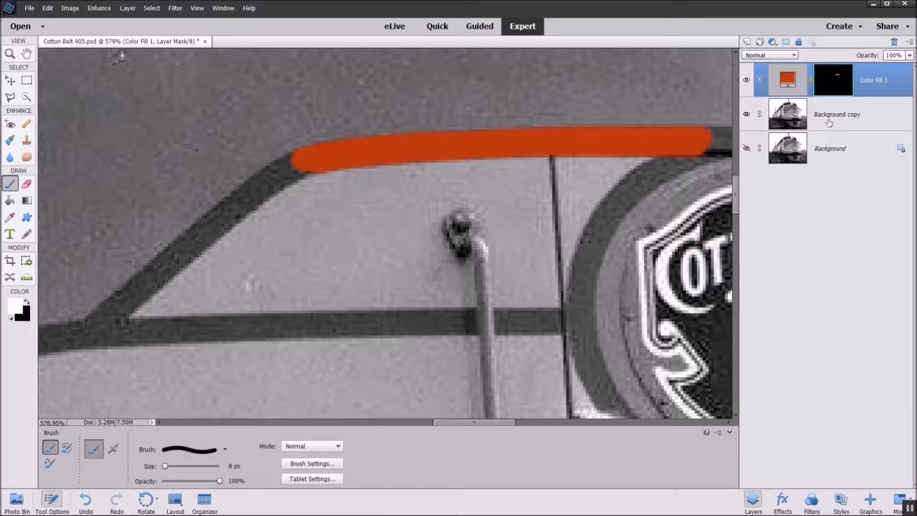
Step: Load the Color Fill layer's mask as a selection and set the Polygonal Lasso to Add mode
right_click(828, 88)
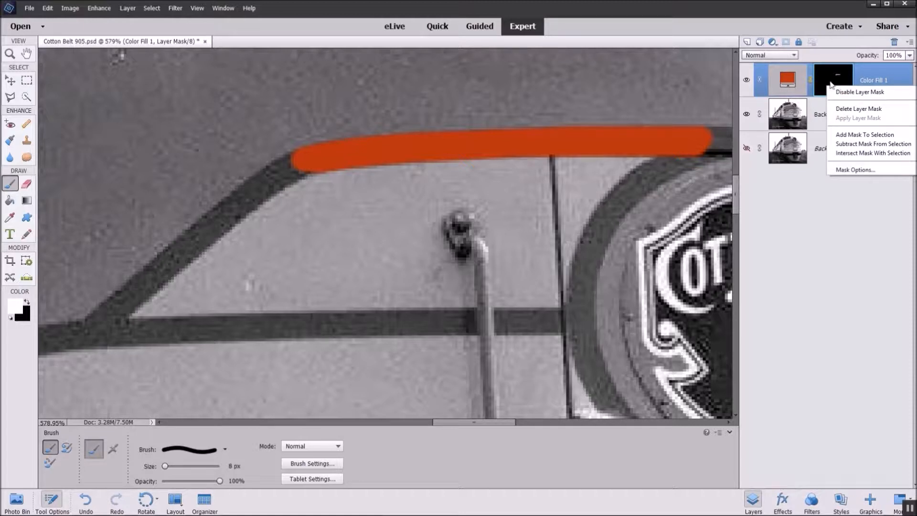
left_click(857, 137)
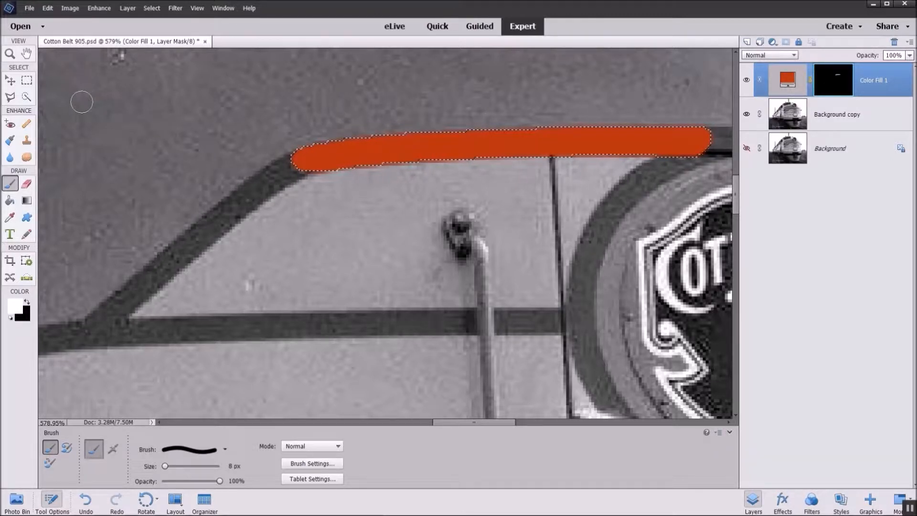
left_click(9, 98)
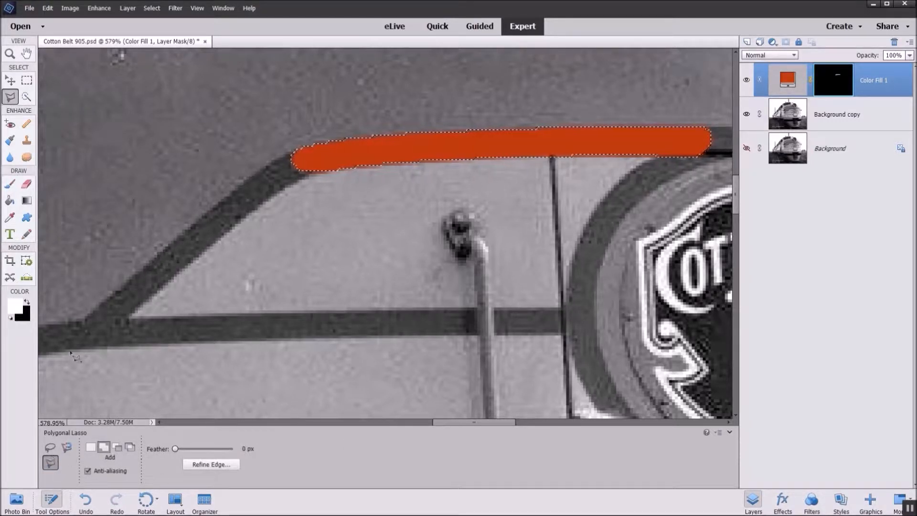
left_click(91, 447)
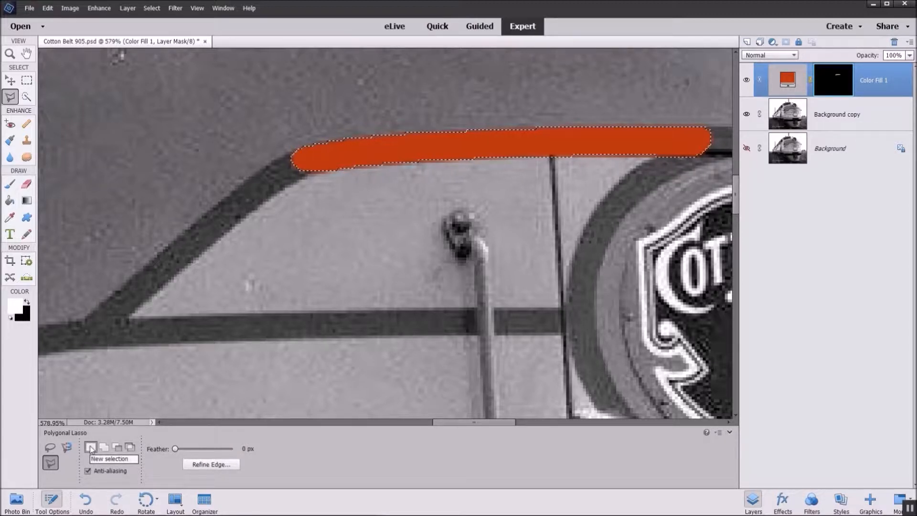
left_click(104, 449)
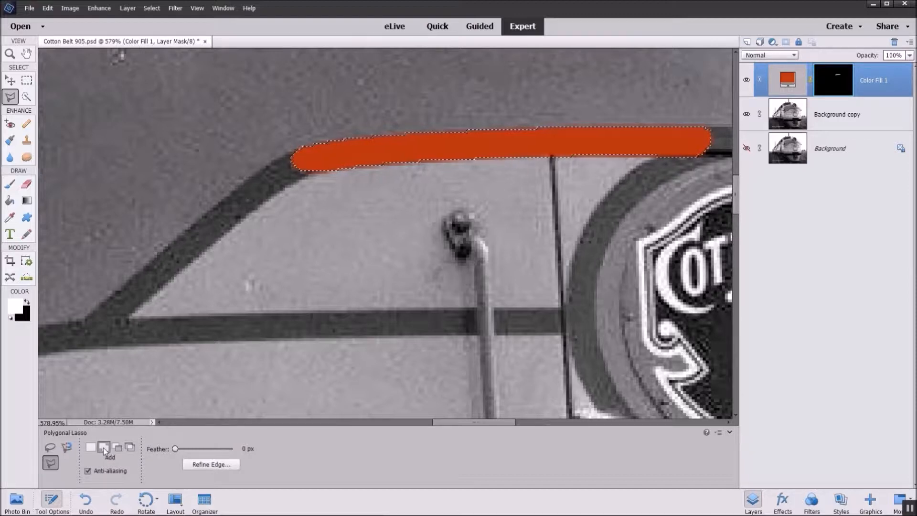
left_click(118, 449)
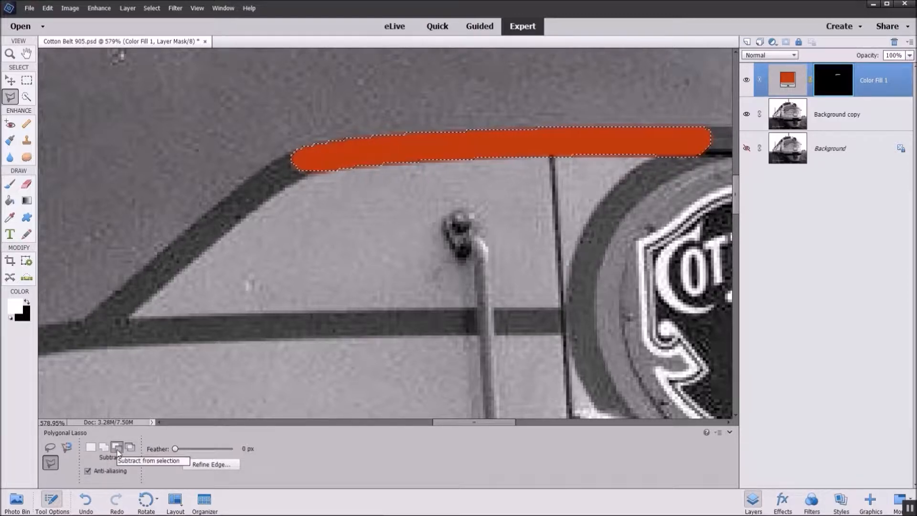
left_click(104, 449)
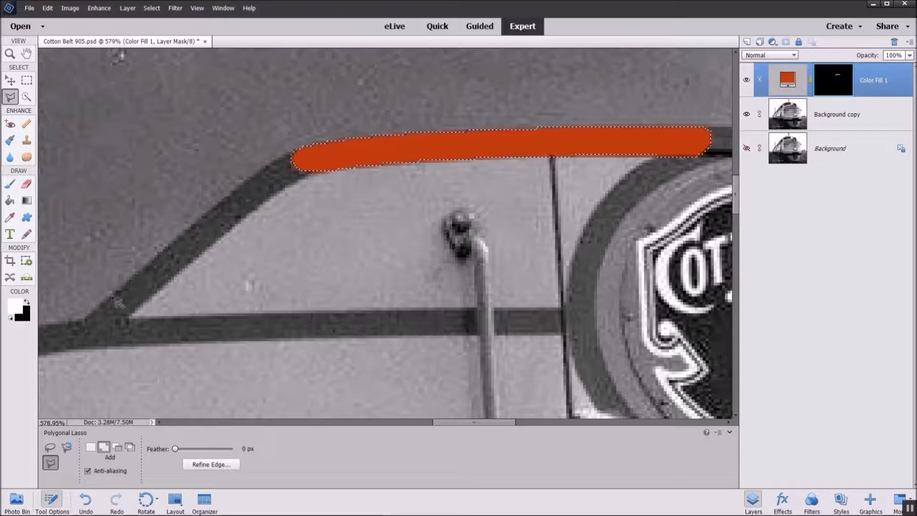
Step: Outline the diagonal part of the dark stripe with the Polygonal Lasso, overlapping the painted end, to add it to the selection
left_click(301, 147)
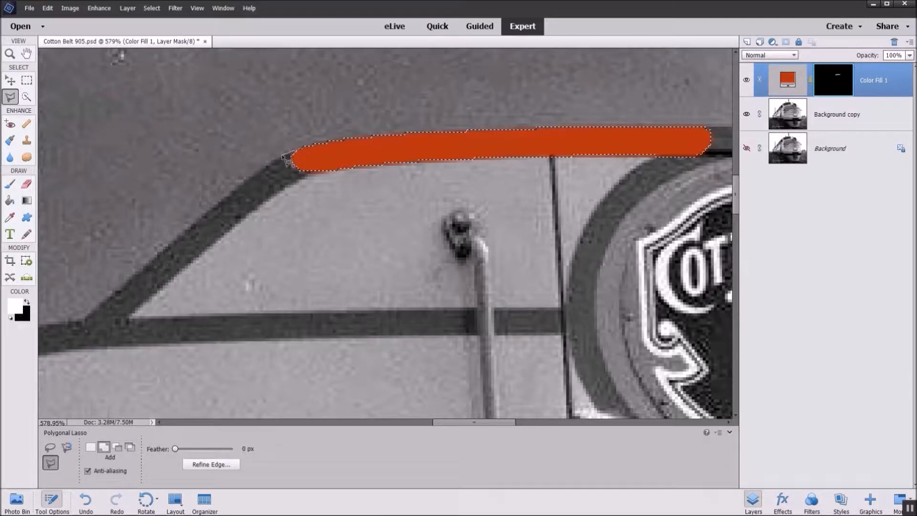
left_click(264, 169)
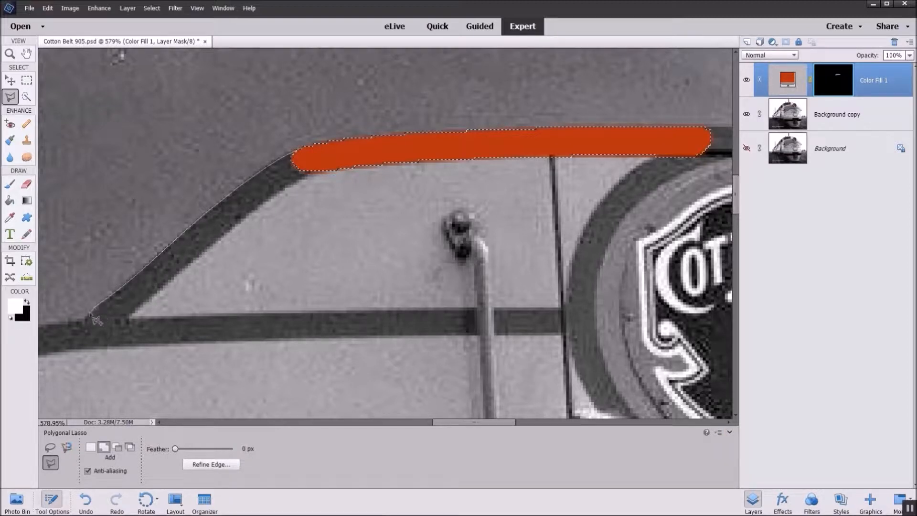
left_click(74, 326)
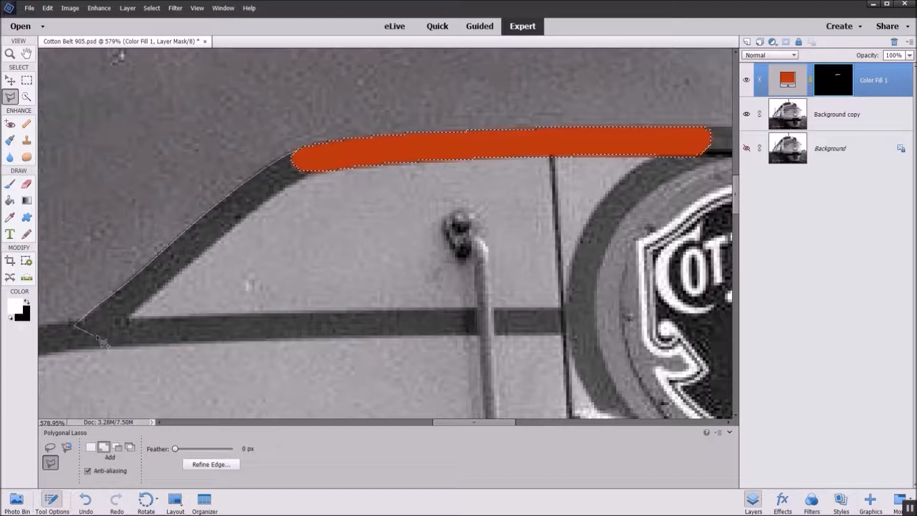
left_click(108, 335)
left_click(308, 175)
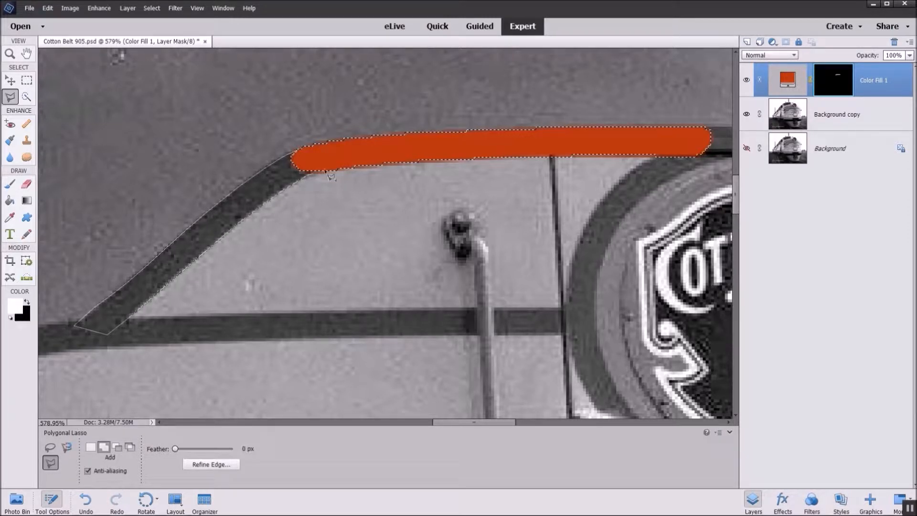
left_click(351, 161)
left_click(302, 149)
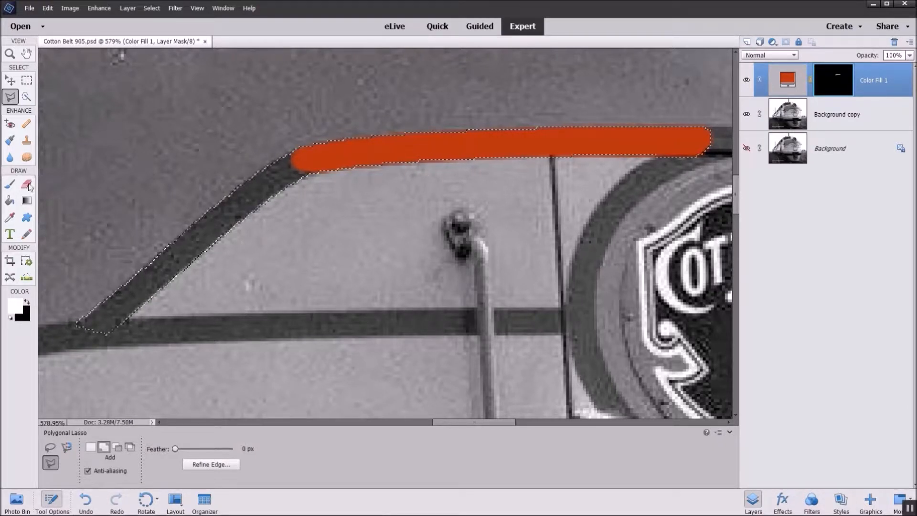
Step: Paint the selected diagonal part of the stripe white on the fill layer's mask with a hard 13 px Brush
left_click(9, 186)
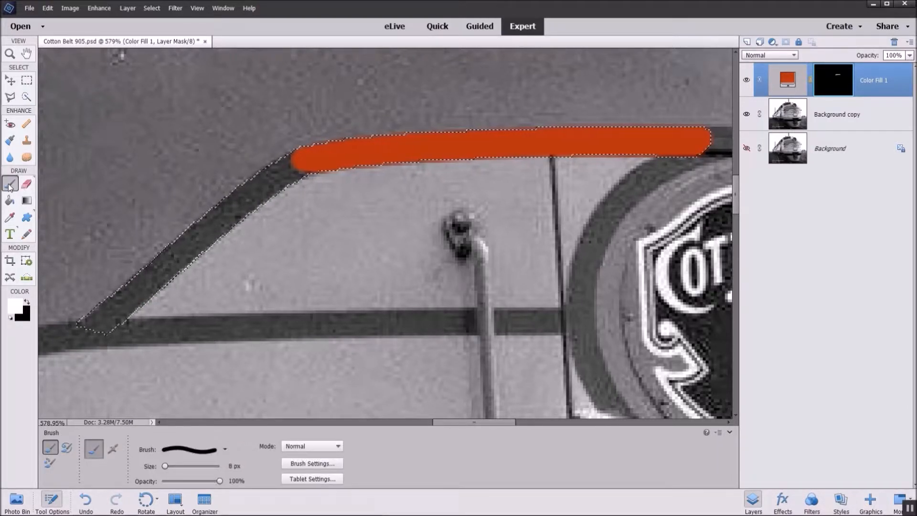
left_click(222, 453)
scroll(196, 420, "down", 1)
left_click(178, 414)
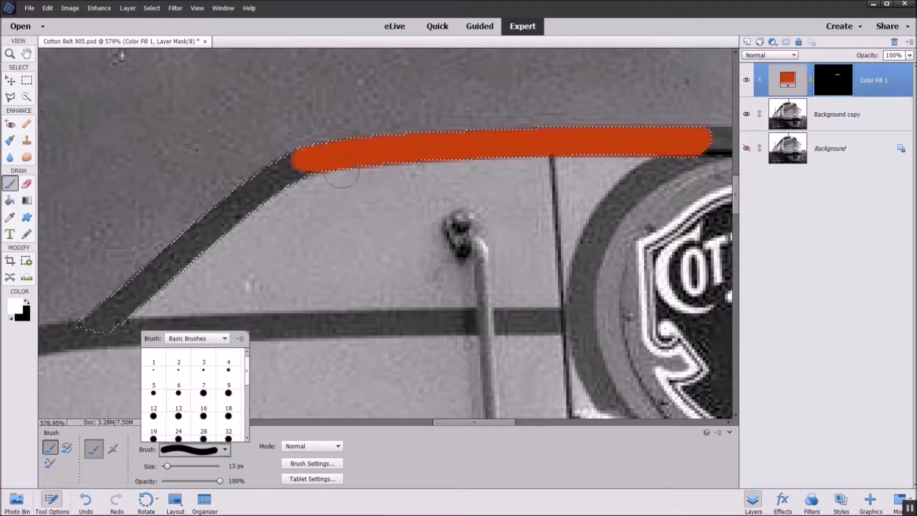
left_click_drag(313, 160, 282, 171)
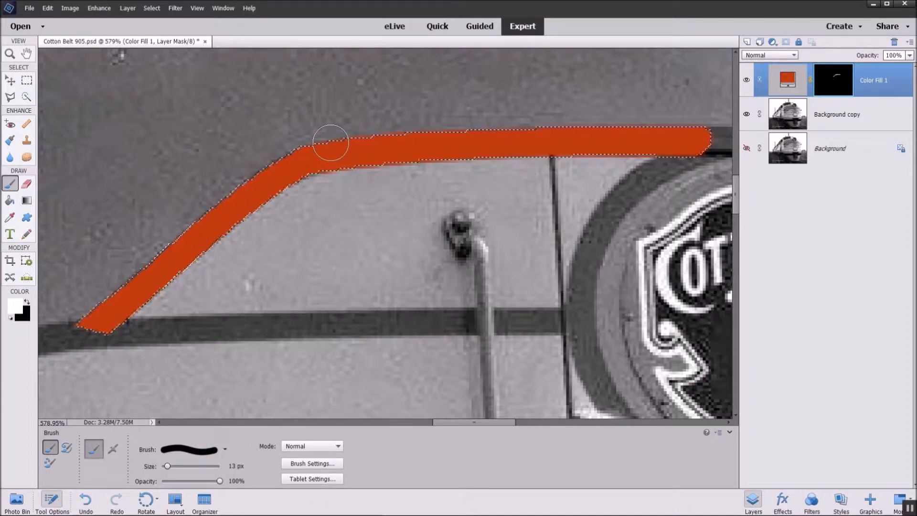
Step: Add the lower horizontal stripe to the selection with an 8 px Selection Brush, from the foot of the diagonal to the emblem's ring
left_click(25, 96)
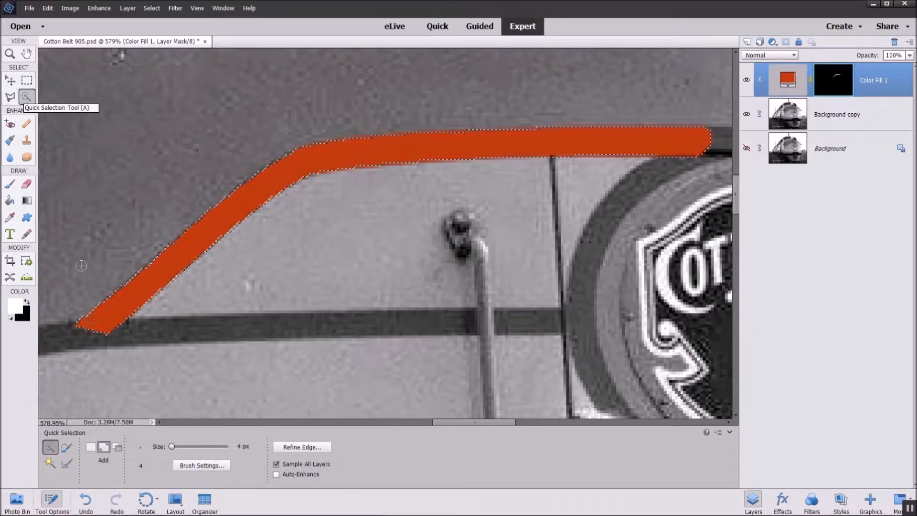
left_click(67, 449)
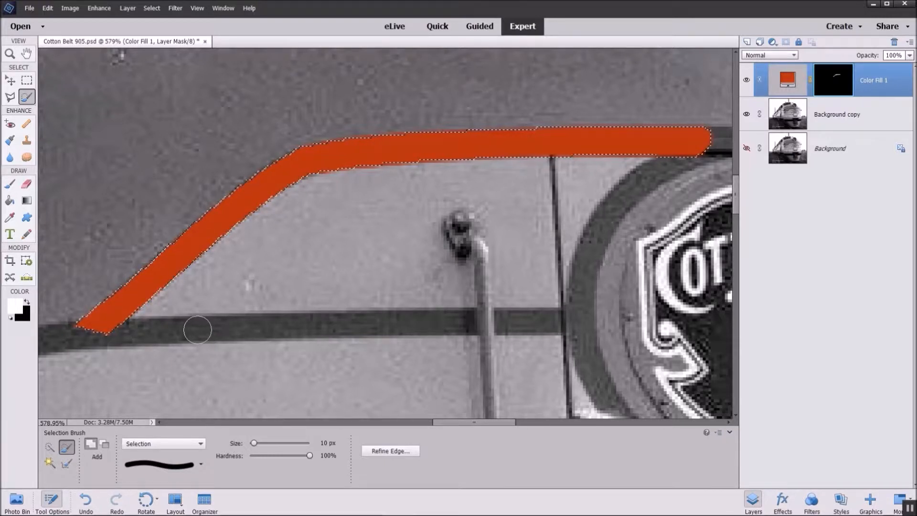
key("bracketleft")
key("bracketleft")
key("bracketleft")
key("bracketleft")
key("bracketleft")
key("bracketleft")
key("bracketright")
key("bracketright")
key("bracketright")
key("bracketright")
key("bracketright")
key("bracketright")
key("bracketright")
key("bracketright")
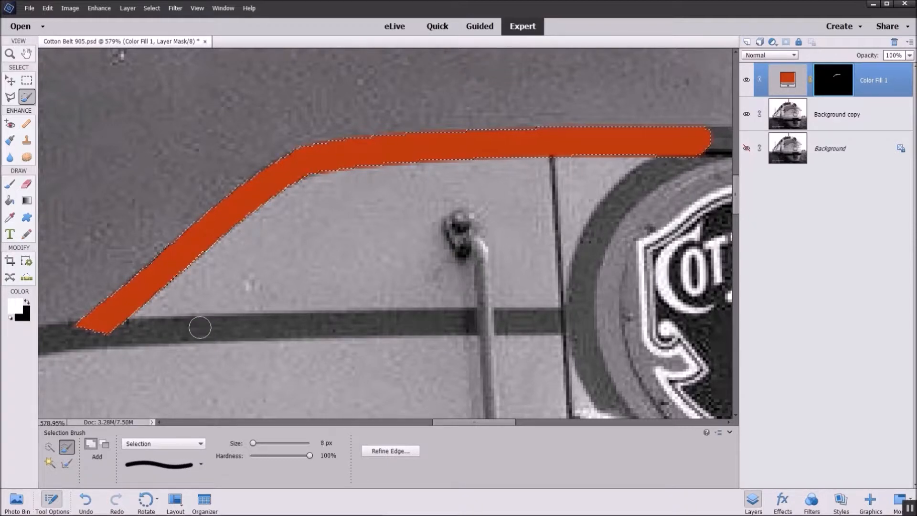
key("bracketleft")
key("bracketleft")
key("bracketleft")
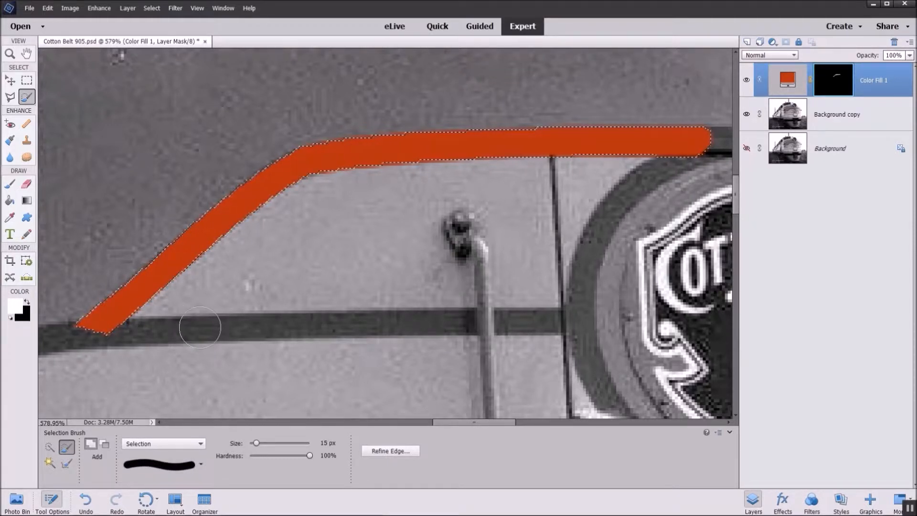
key("bracketleft")
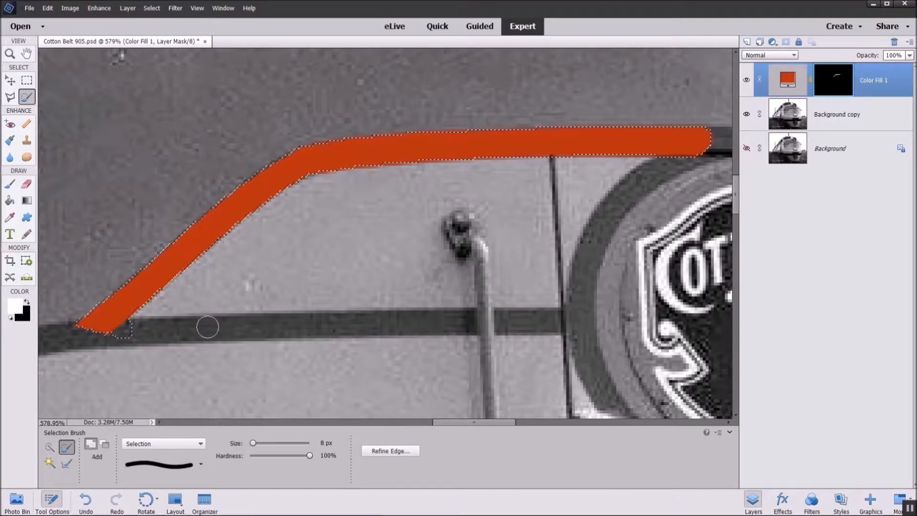
left_click_drag(208, 327, 259, 323)
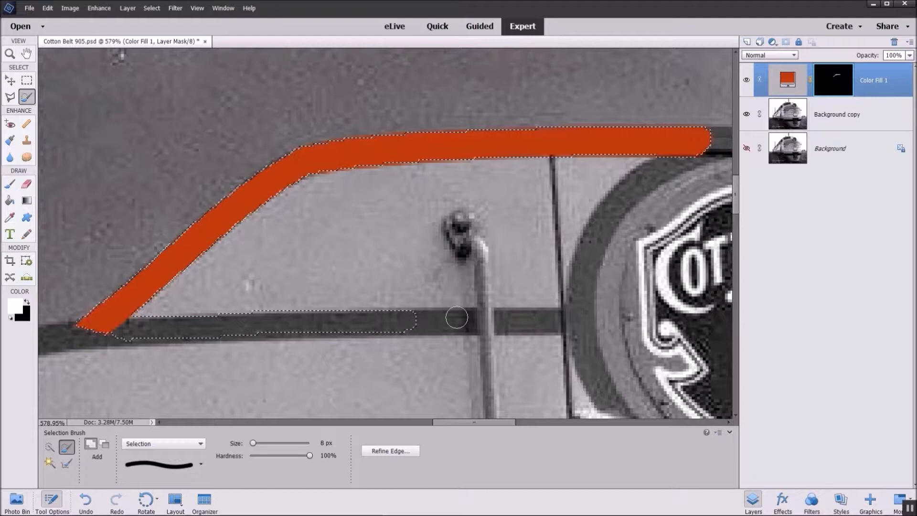
left_click(511, 319, "shift")
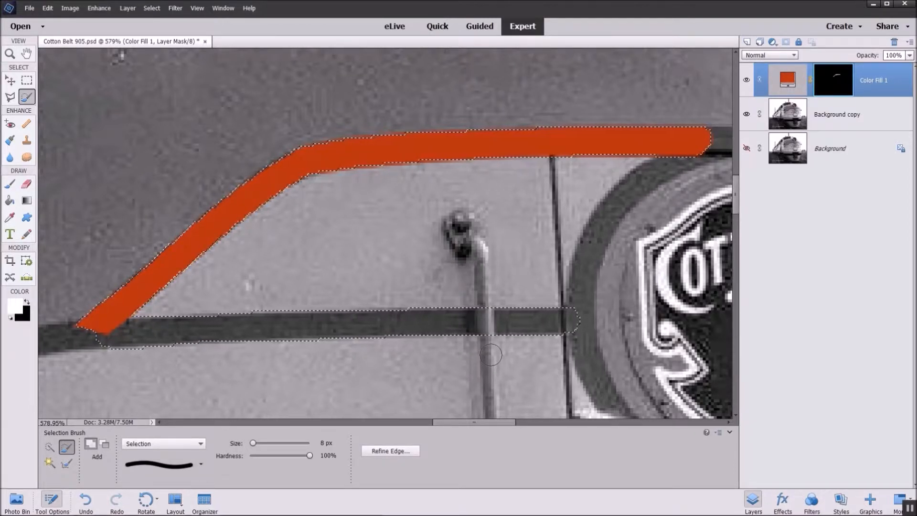
Step: Subtract the handrail crossing the lower stripe from the selection with a 5 px Selection Brush, and paint the stripe on the mask with the 13 px Brush
left_click(104, 446)
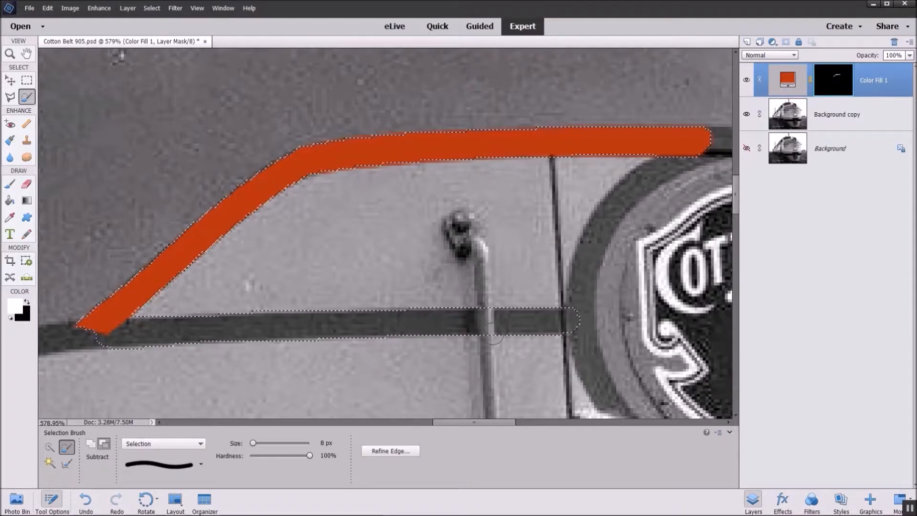
key("bracketleft")
key("bracketleft")
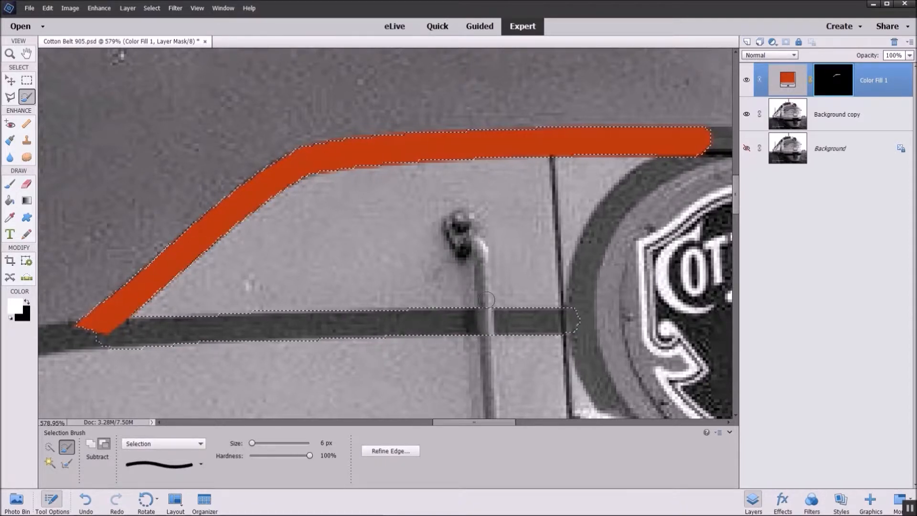
key("bracketleft")
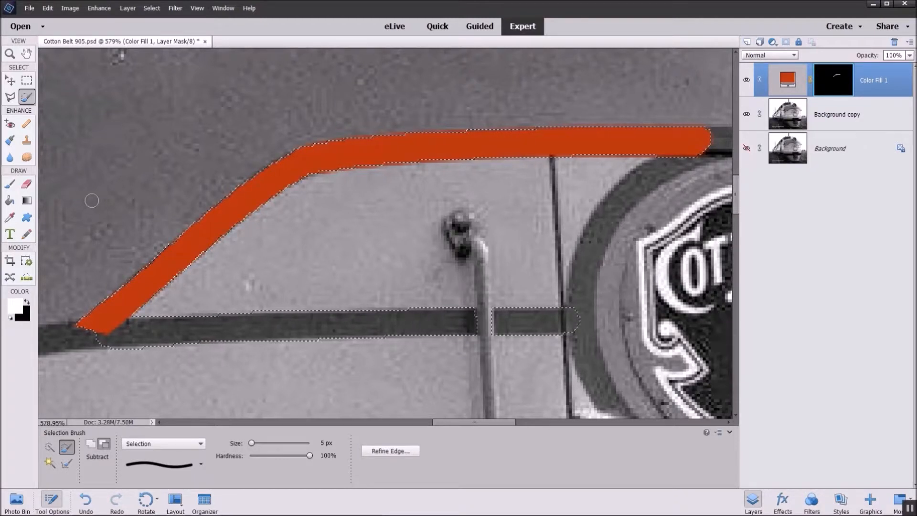
left_click(10, 184)
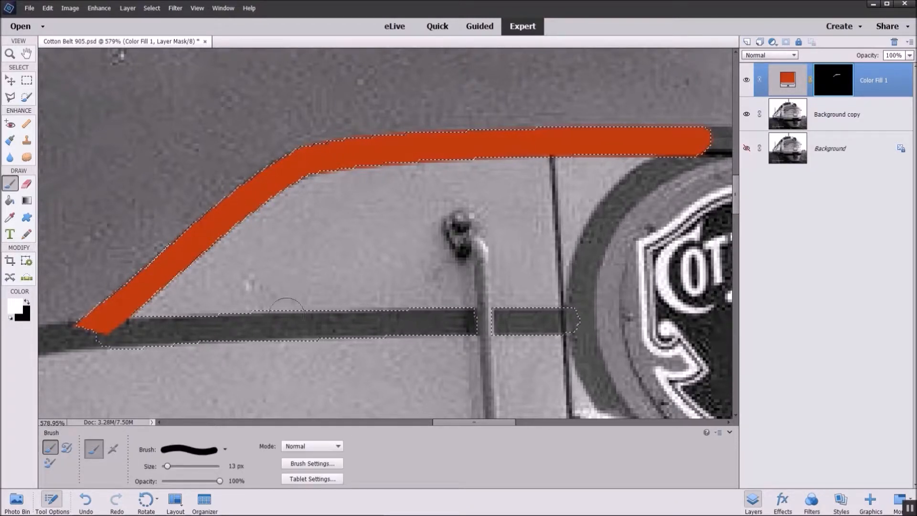
left_click_drag(232, 309, 128, 335)
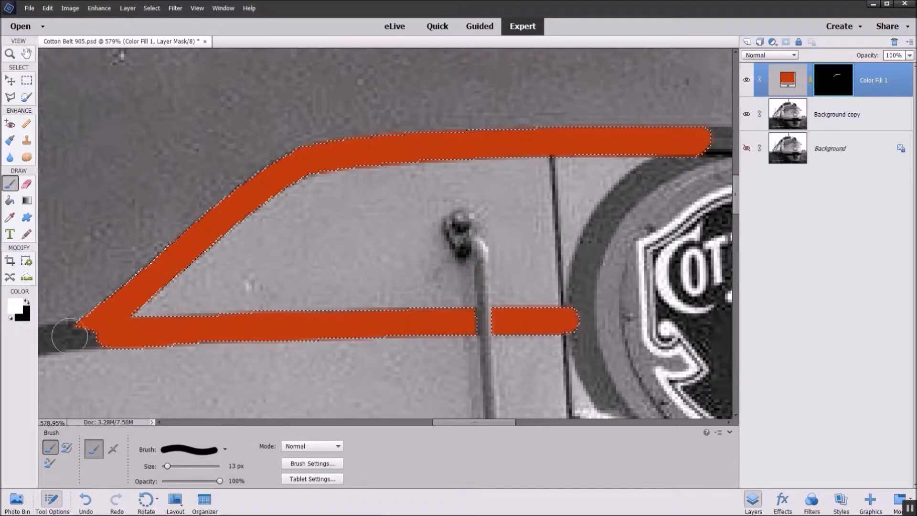
Step: Add the emblem ring's upper-left arc to the selection with the Polygonal Lasso, overlapping the ends of both painted stripes
mouse_move(353, 254)
left_mouse_down()
mouse_move(205, 239)
mouse_move(130, 211)
left_mouse_up()
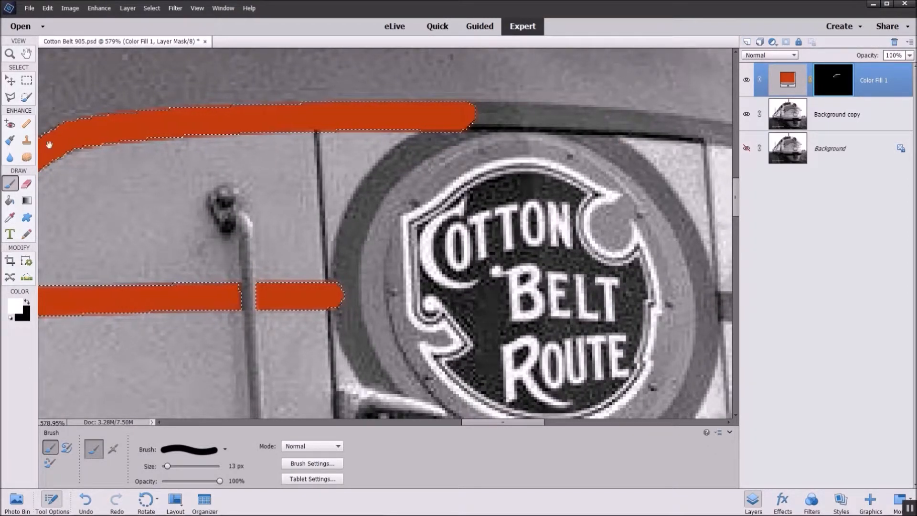
left_click(13, 96)
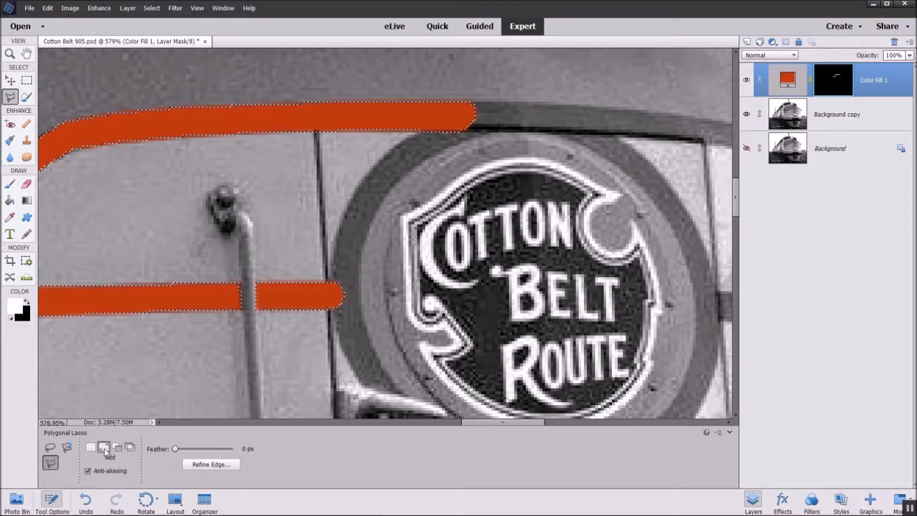
left_click(325, 310)
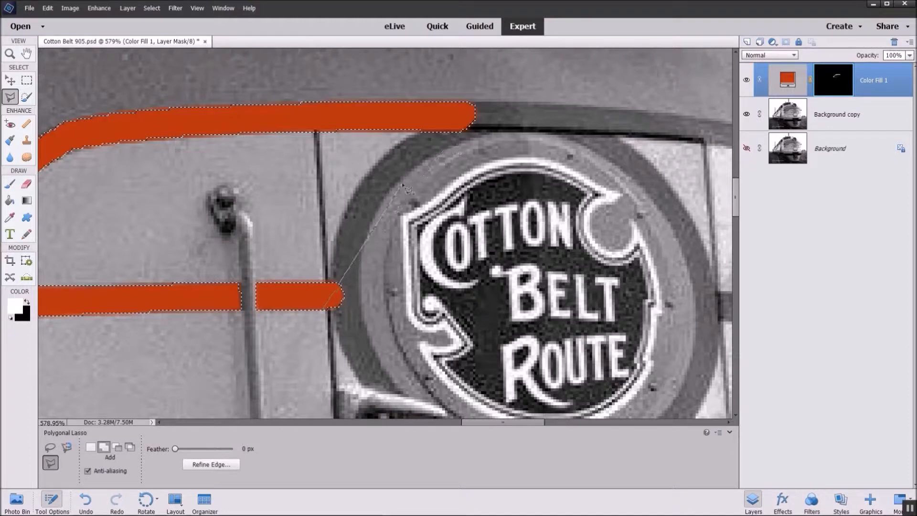
left_click(375, 308)
left_click(379, 242)
left_click(511, 136)
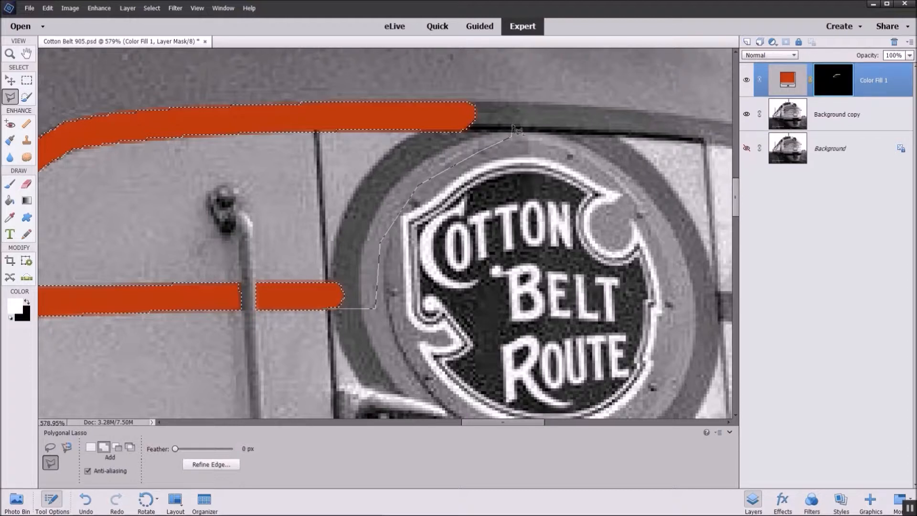
left_click(510, 102)
left_click(451, 102)
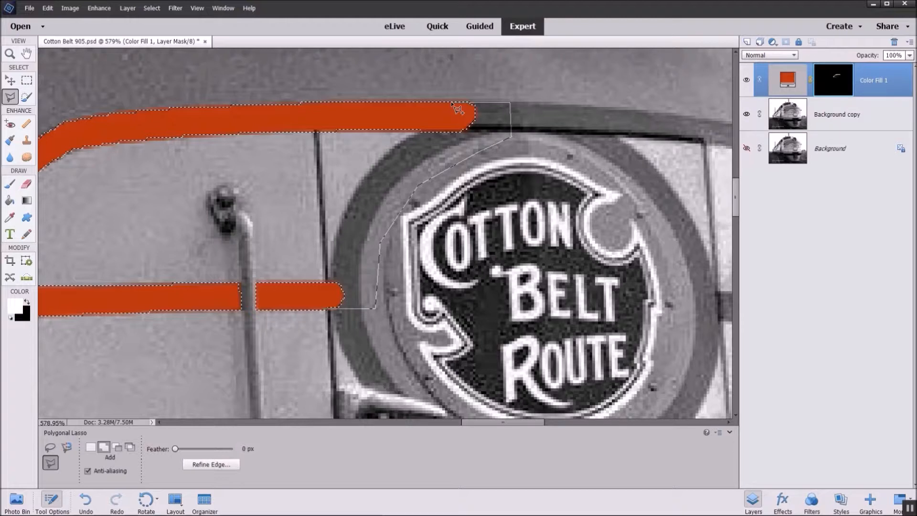
left_click(423, 132)
left_click(355, 193)
left_click(325, 311)
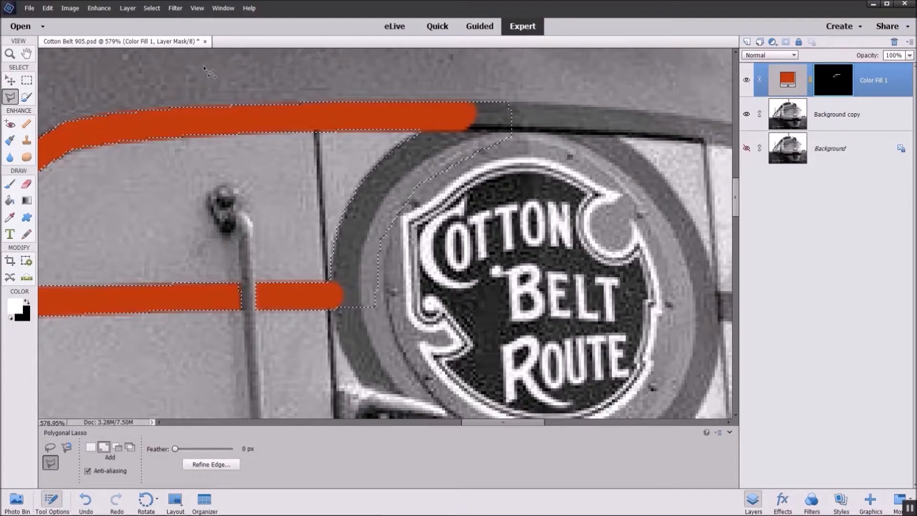
Step: Subtract the area inside the emblem's ring from the selection with a 70 px Selection Brush so it follows the arc's inner edge
left_click(28, 96)
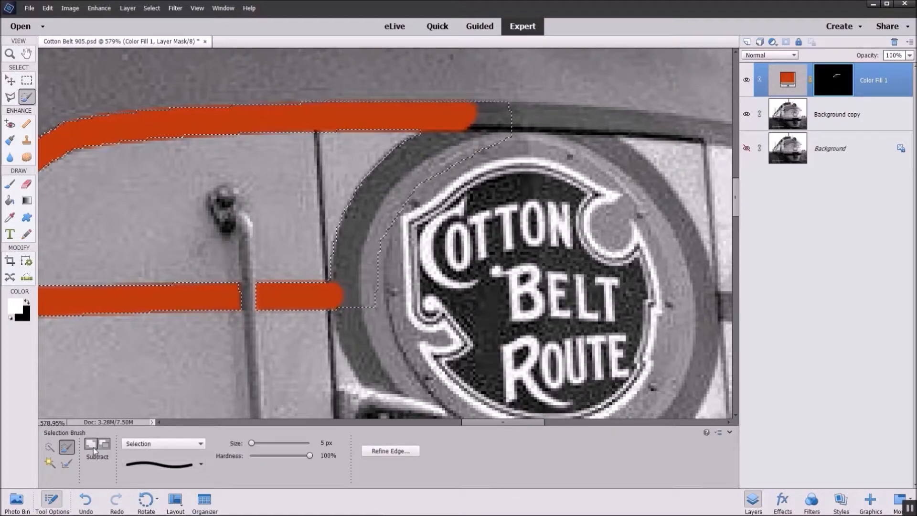
left_click(107, 446)
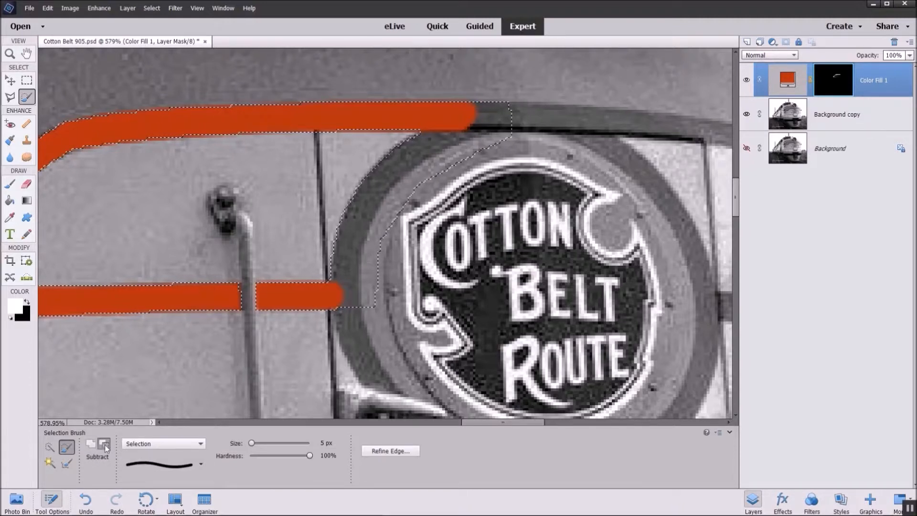
key("bracketright")
key("bracketright")
key("bracketright")
key("bracketright")
key("bracketright")
key("bracketright")
key("bracketright")
key("bracketright")
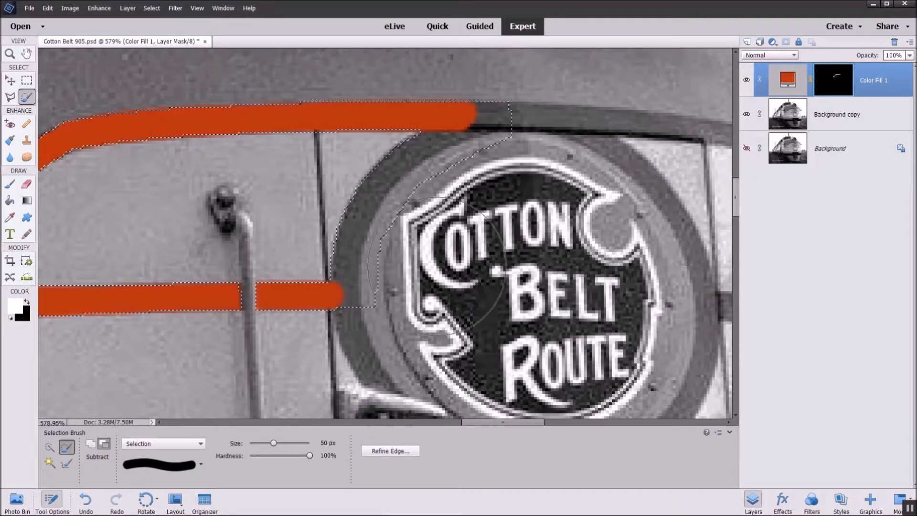
key("bracketright")
key("bracketright")
key("bracketright")
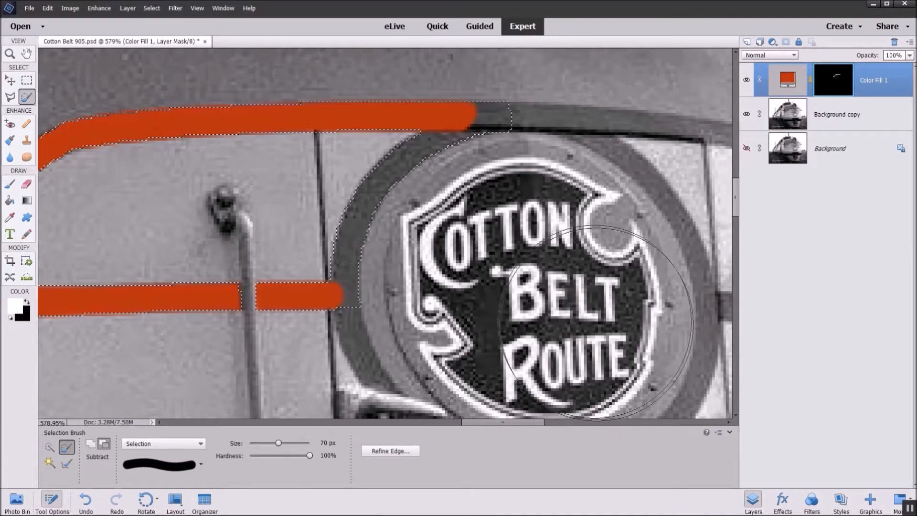
Step: Fill the selected ring arc on the mask with white using the Paint Bucket, and cover the leftover seams with the 13 px Brush
left_click(9, 185)
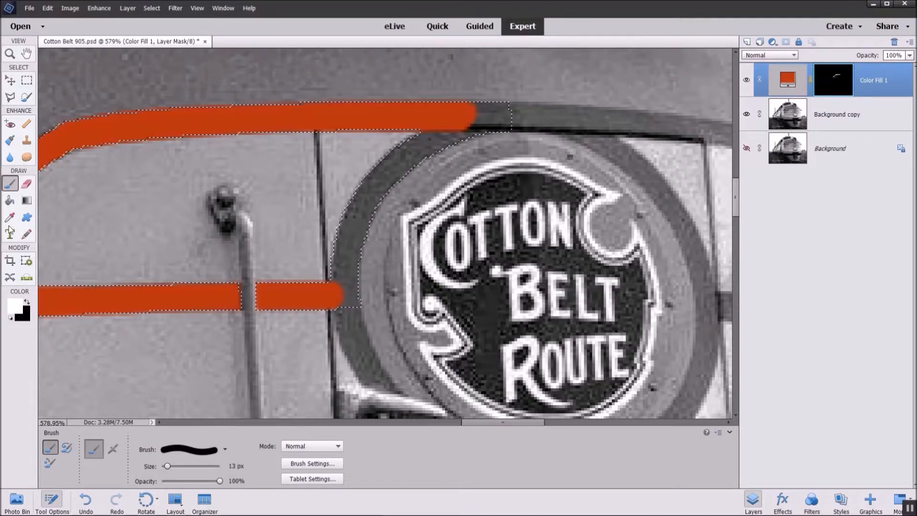
left_click(10, 200)
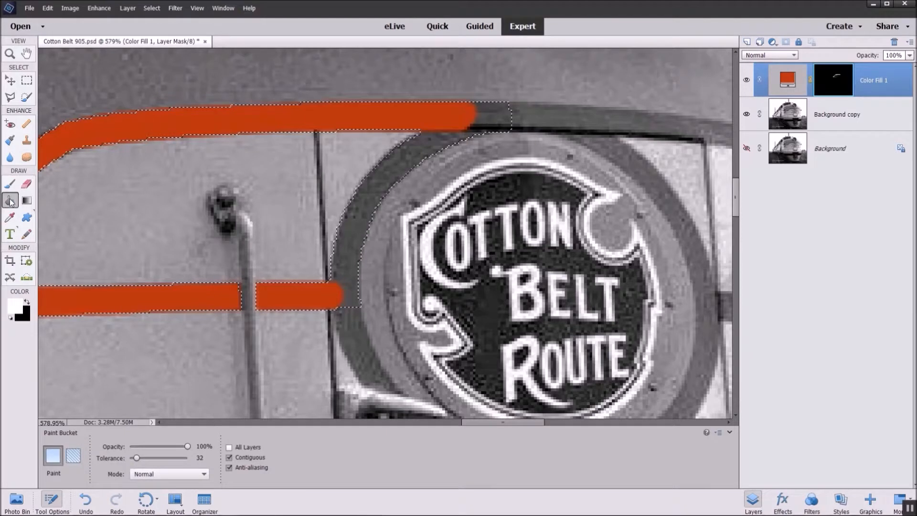
left_click(344, 239)
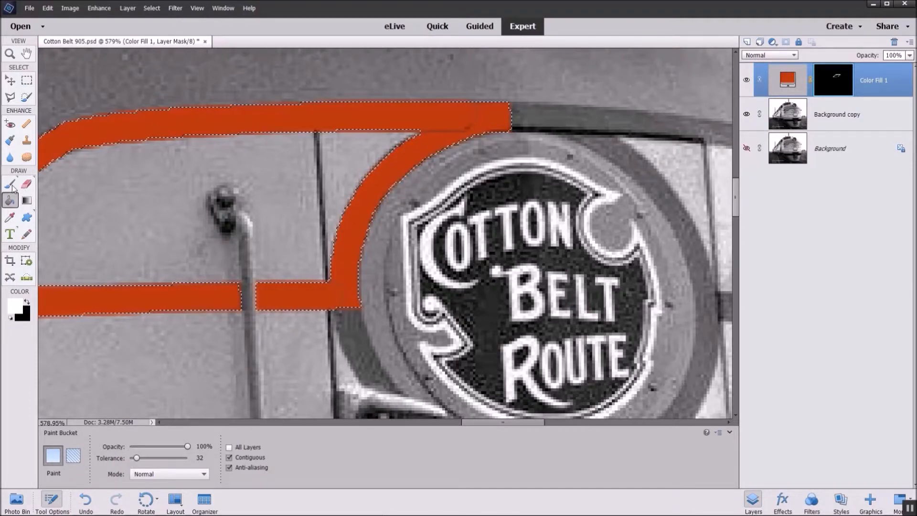
key("b")
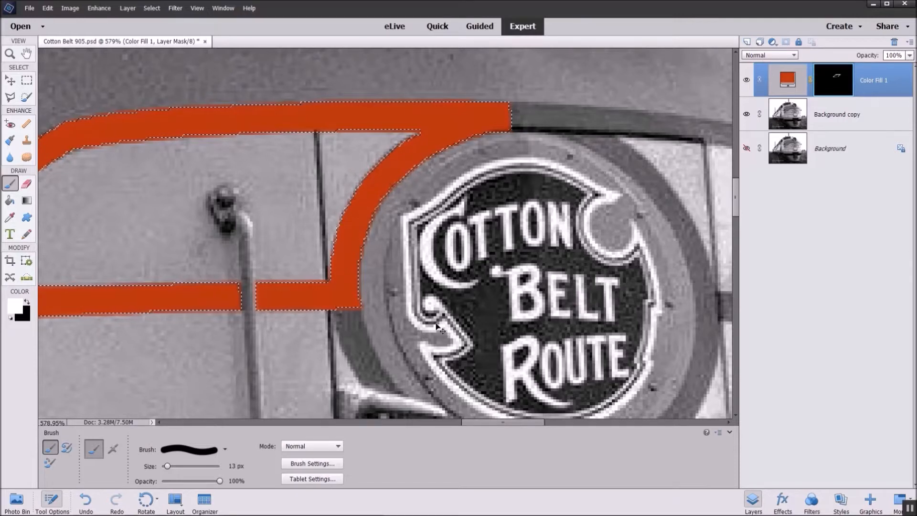
key("ctrl+z")
left_click_drag(413, 129, 471, 113)
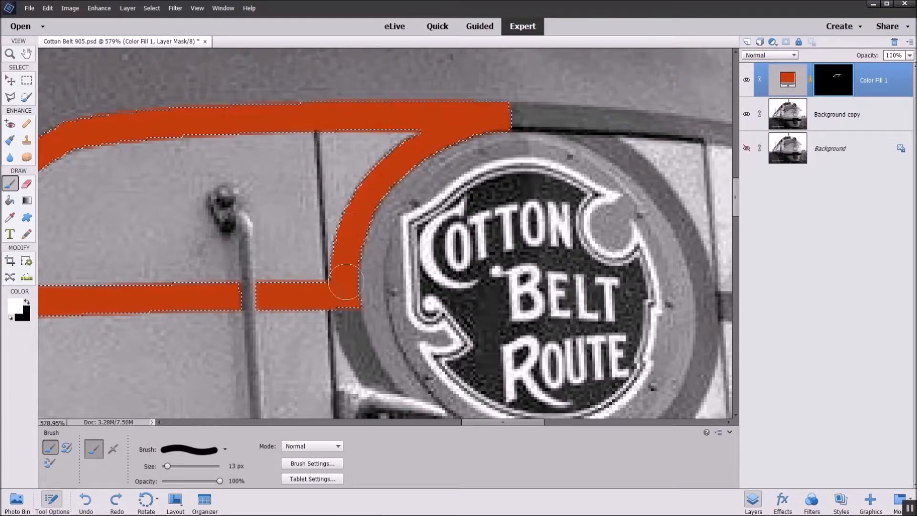
left_click(340, 262)
Step: Fit the whole photo on screen and deselect the coloured stripes
key("z")
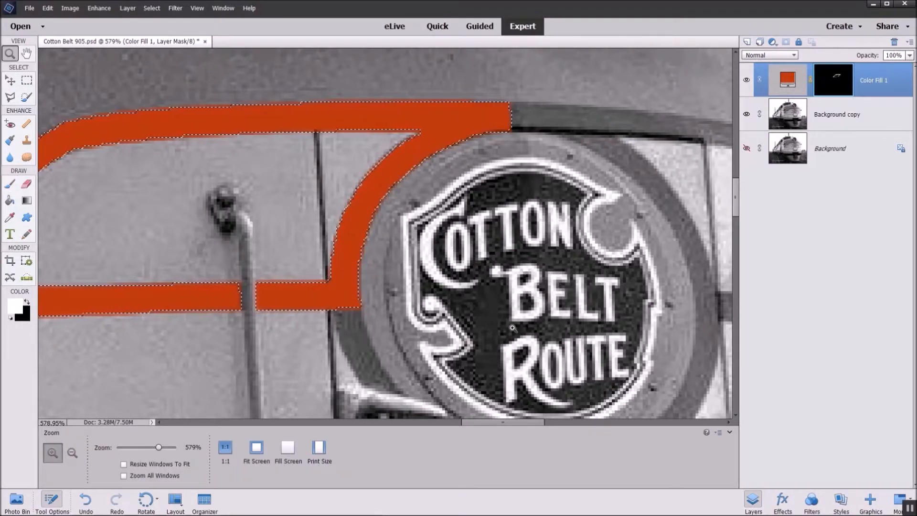
left_click(257, 449)
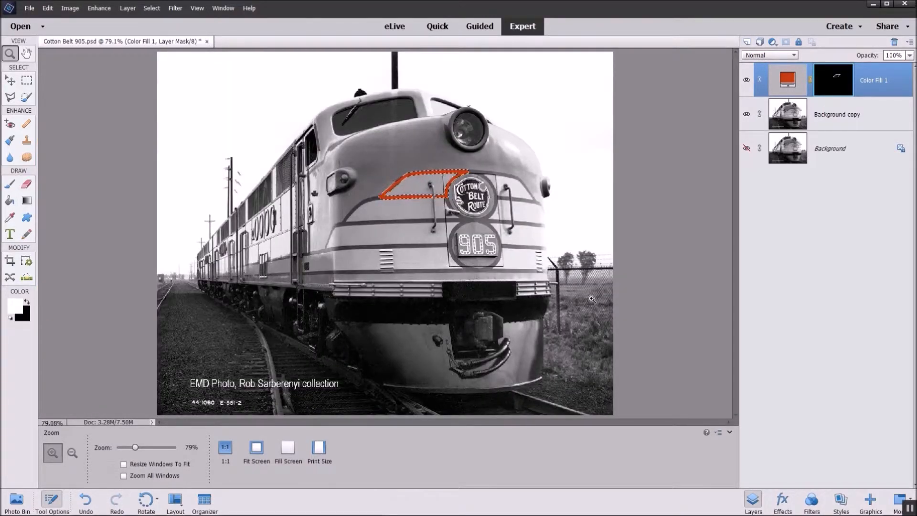
key("ctrl+d")
Step: Switch from the Selection Brush back to the Quick Selection tool in Add mode
left_click(27, 96)
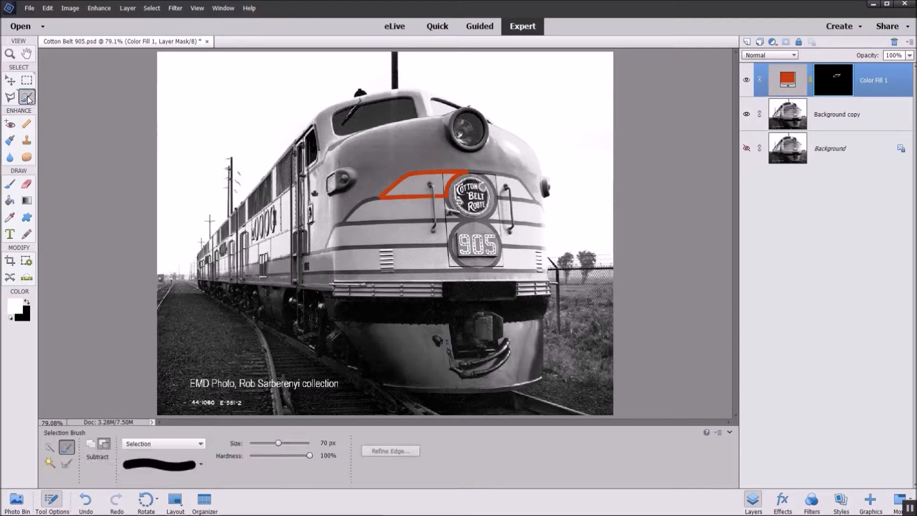
left_click(50, 447)
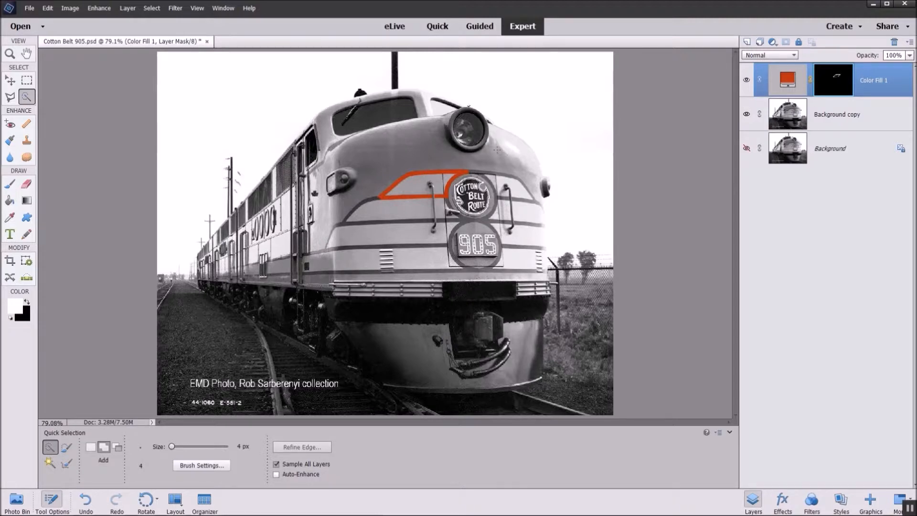
key("z")
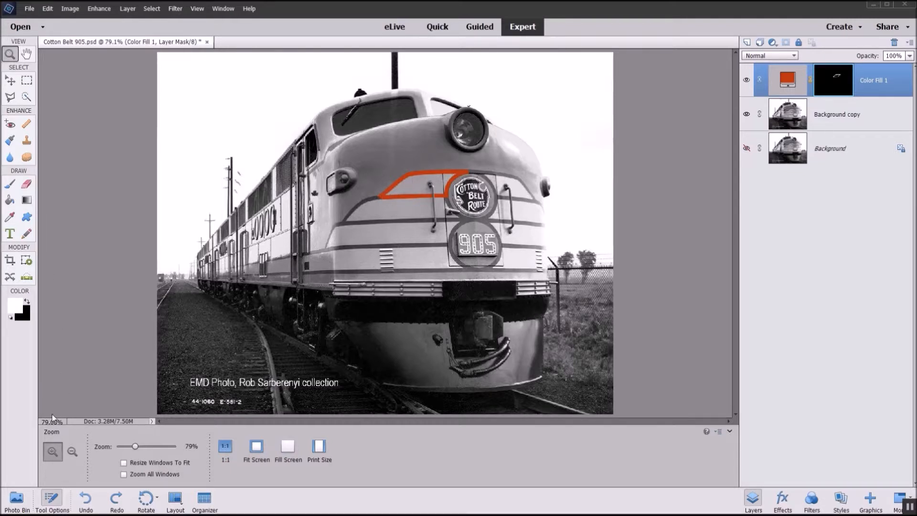
Step: Zoom in on the curved grey stripe beside the orange stripes' tip and set the Quick Selection tool to Add mode
left_click(26, 97)
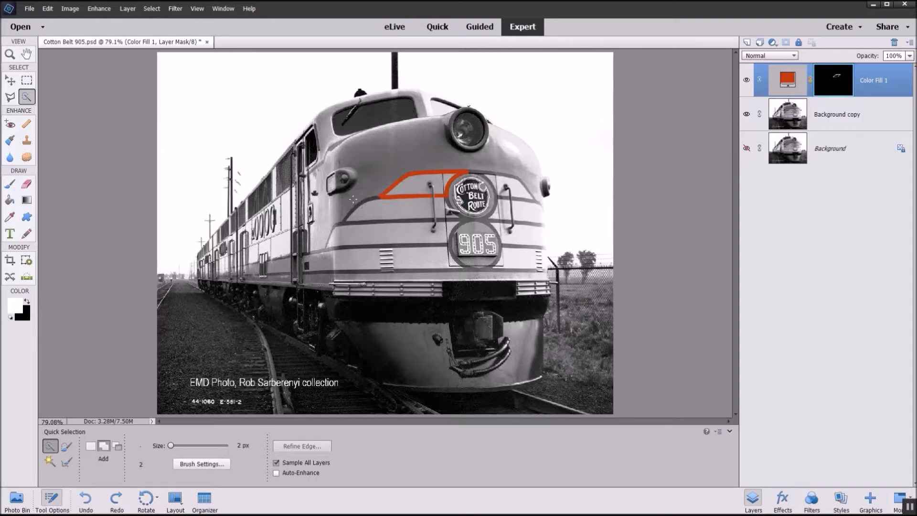
key("z")
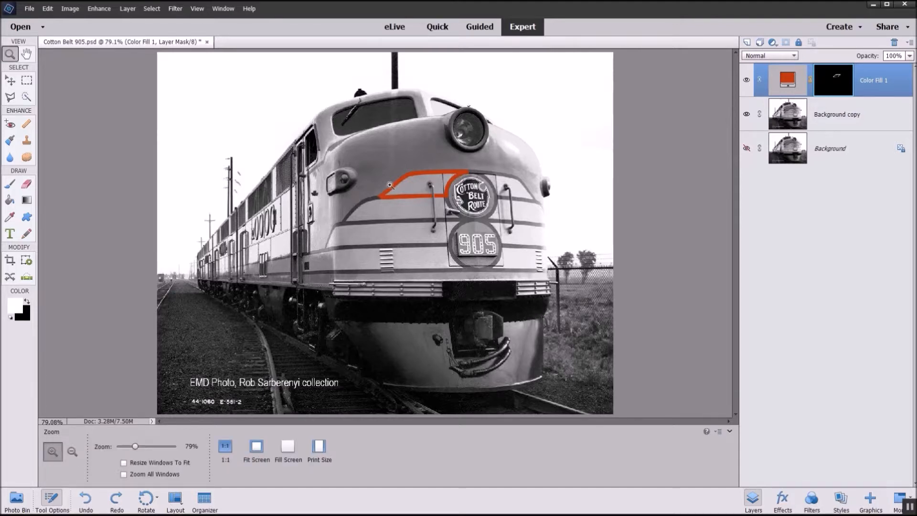
mouse_move(389, 185)
left_mouse_down()
mouse_move(367, 219)
mouse_move(327, 230)
left_mouse_up()
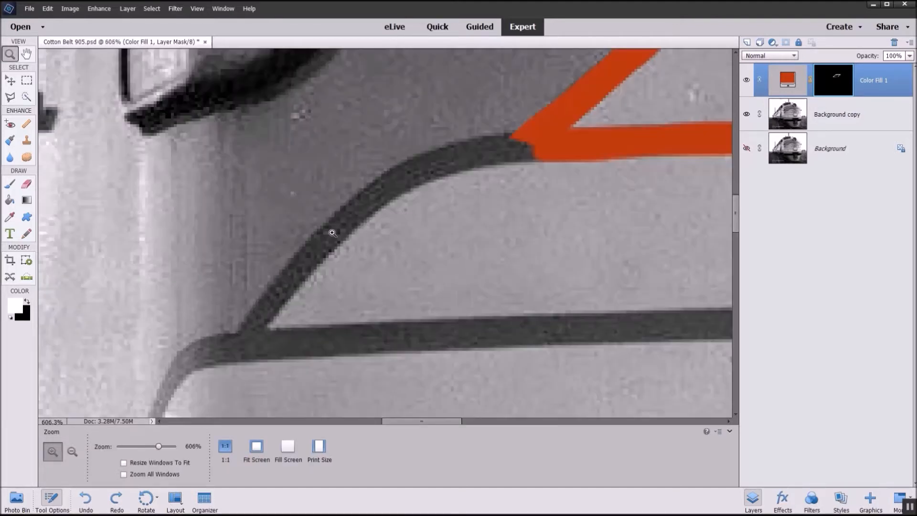
left_click(26, 97)
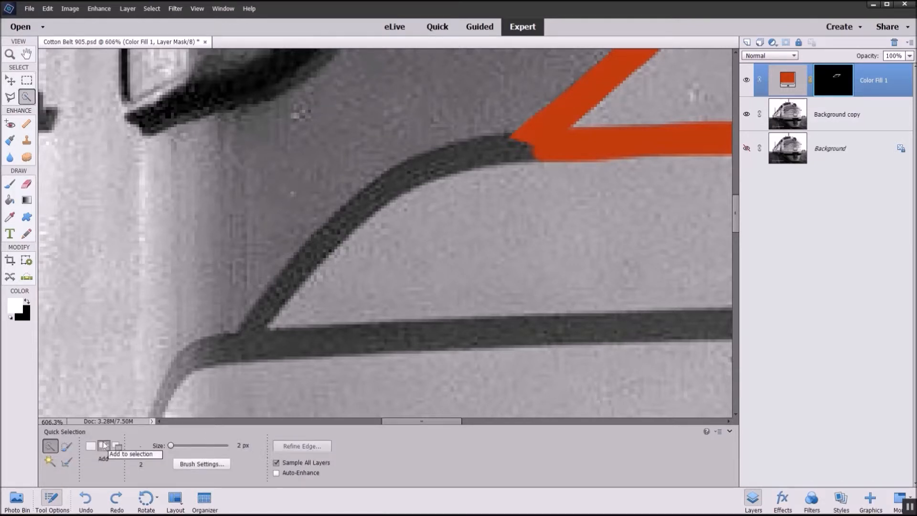
left_click(104, 446)
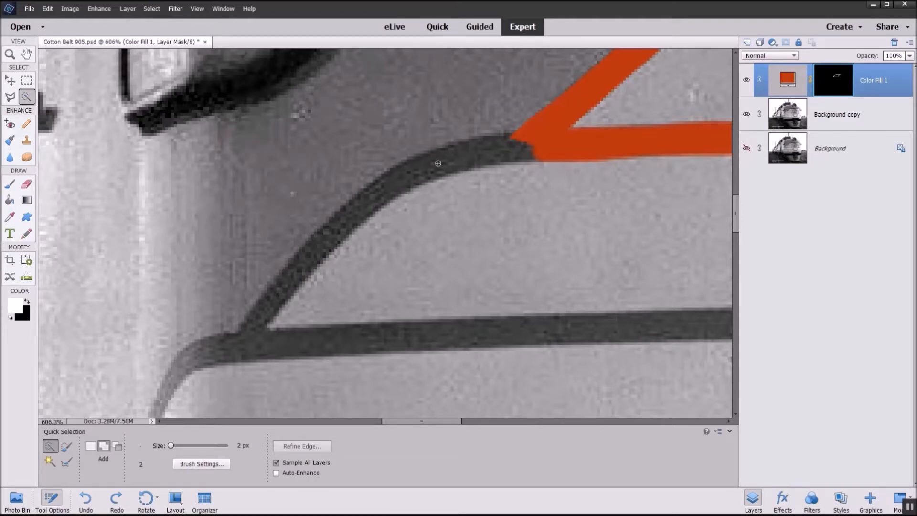
Step: Try the Quick Selection brush at 40 px and 3 px, view its brush settings, and return the size to 2 px
key("bracketright")
key("bracketright")
key("bracketright")
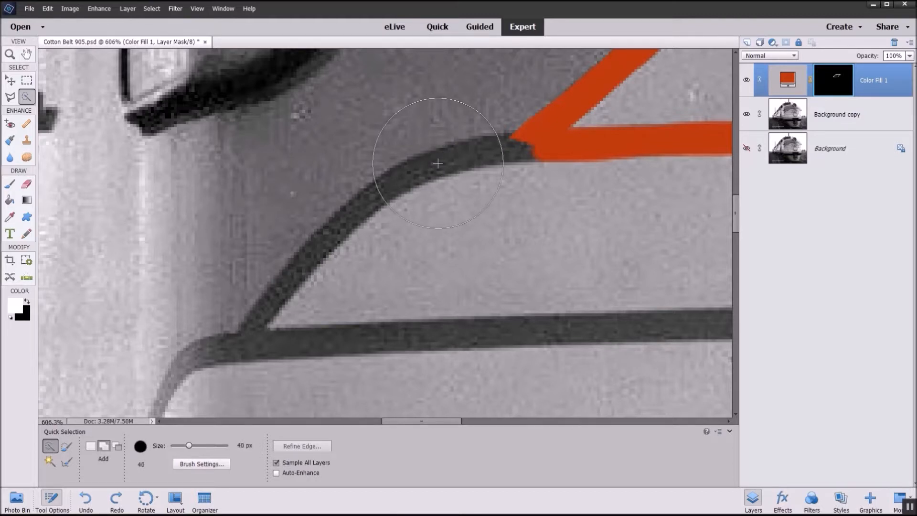
key("bracketleft")
key("bracketleft")
key("bracketleft")
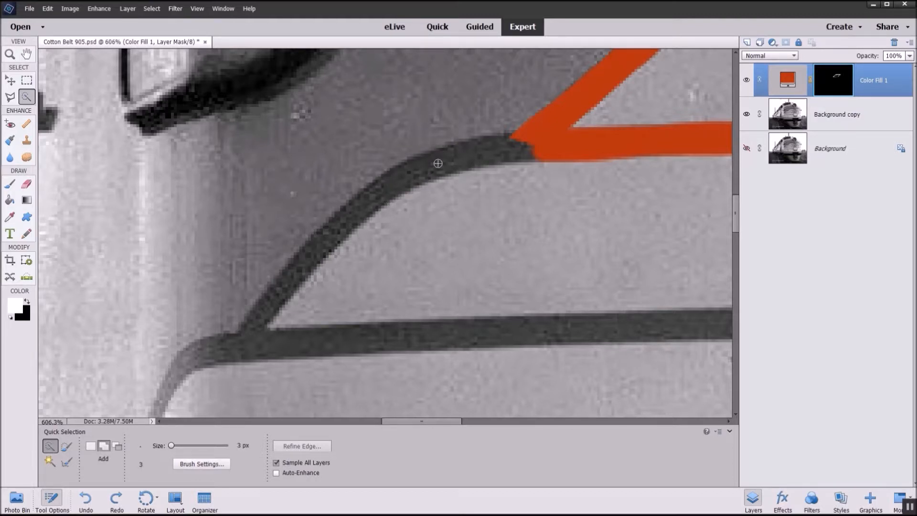
left_click(211, 464)
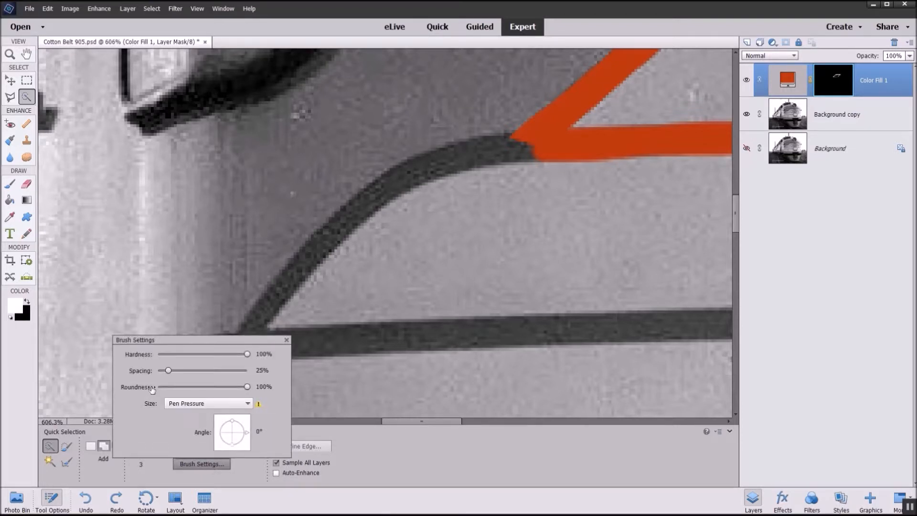
left_click(287, 340)
key("bracketleft")
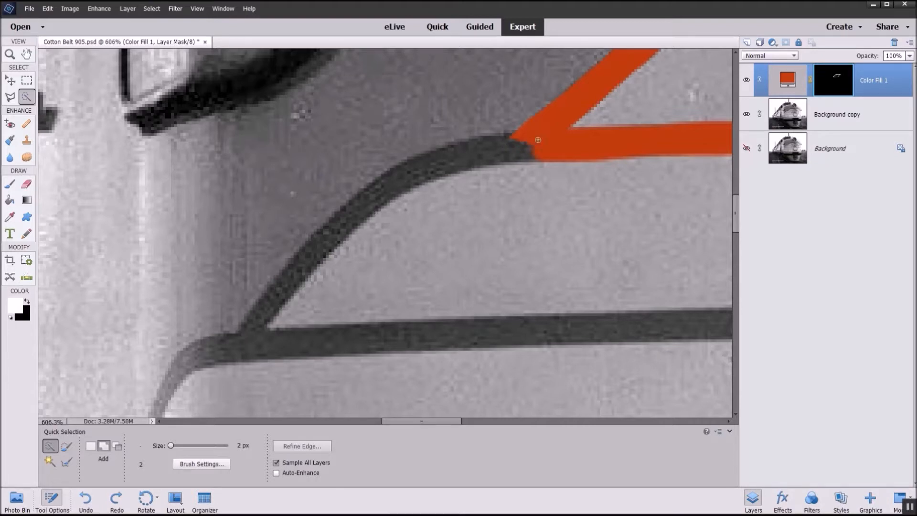
Step: Select the curved stripe down to the next horizontal stripe with Quick Selection, and extend the selection into the orange seam with the 3 px Selection Brush
mouse_move(538, 141)
left_mouse_down()
mouse_move(419, 168)
mouse_move(365, 197)
mouse_move(338, 217)
mouse_move(240, 344)
mouse_move(253, 322)
left_mouse_up()
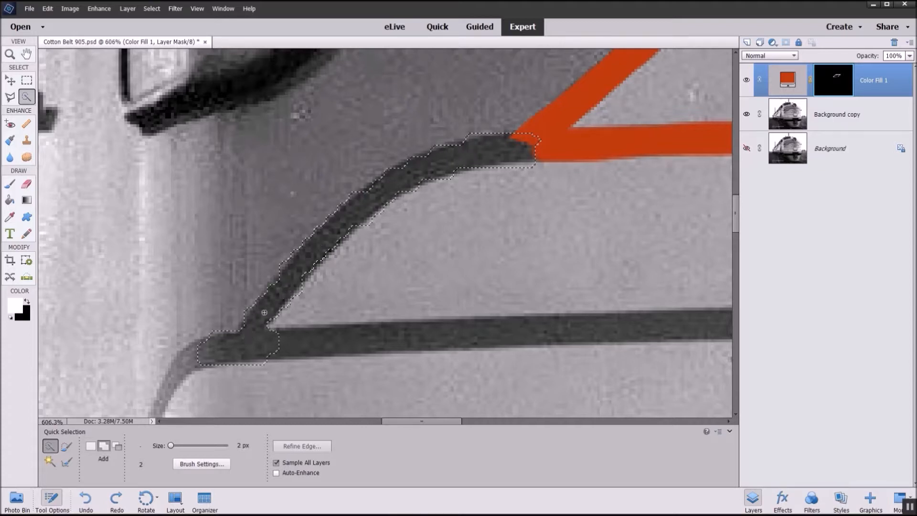
left_click(252, 347)
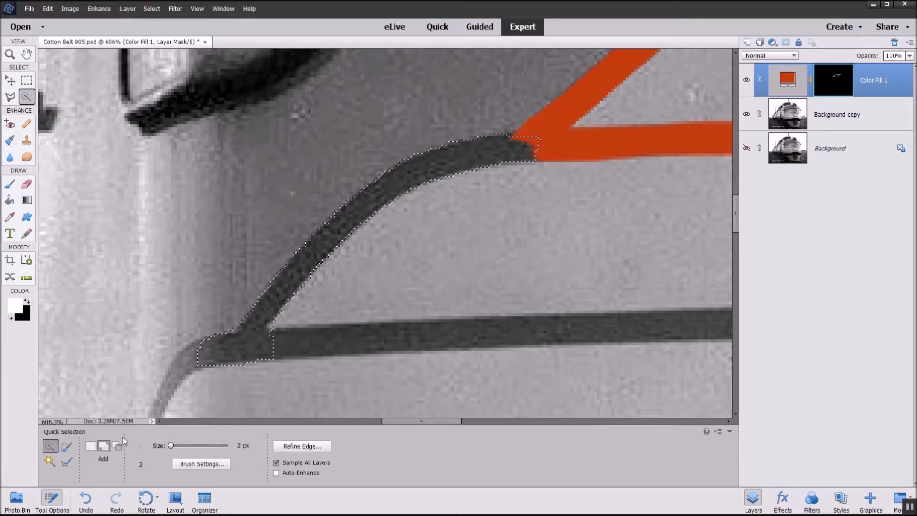
left_click(67, 448)
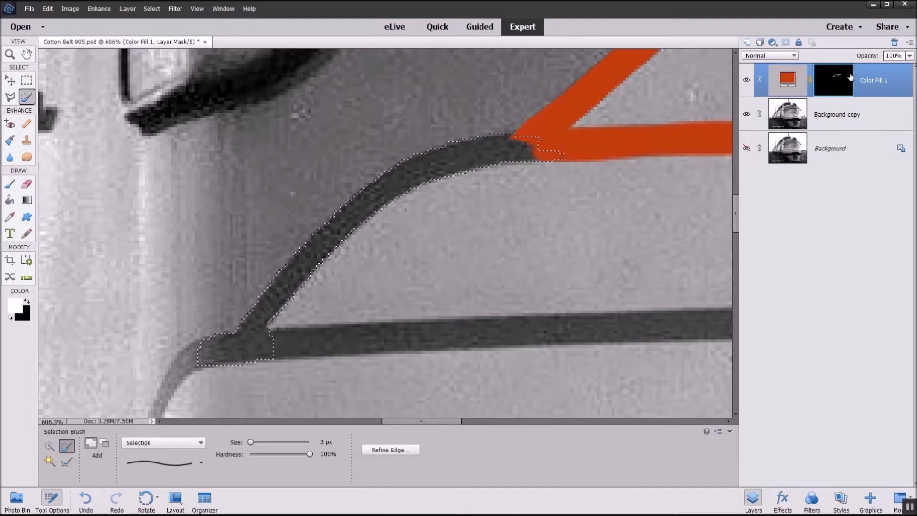
Step: Paint the selected curved stripe white on the Color Fill 1 mask with the 9 px Brush, and deselect it
left_click(10, 183)
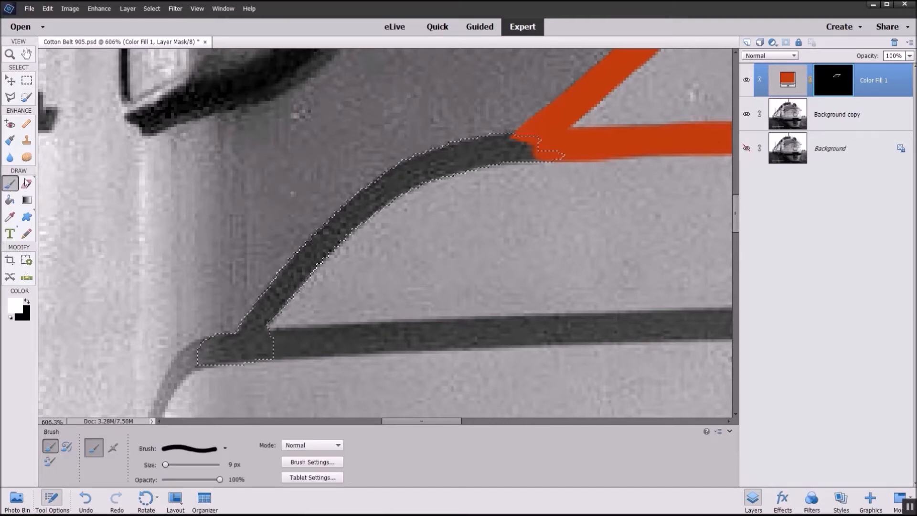
mouse_move(522, 146)
left_mouse_down()
mouse_move(489, 151)
mouse_move(541, 168)
left_mouse_up()
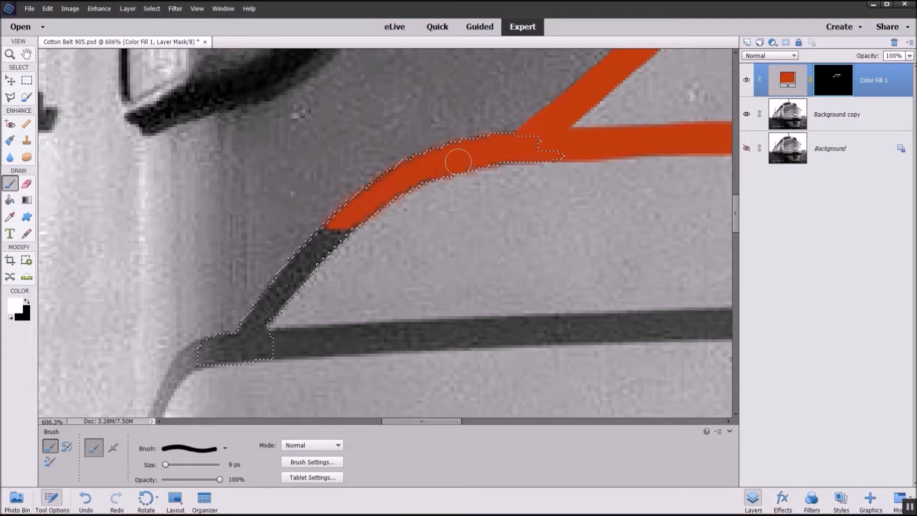
left_click(198, 352)
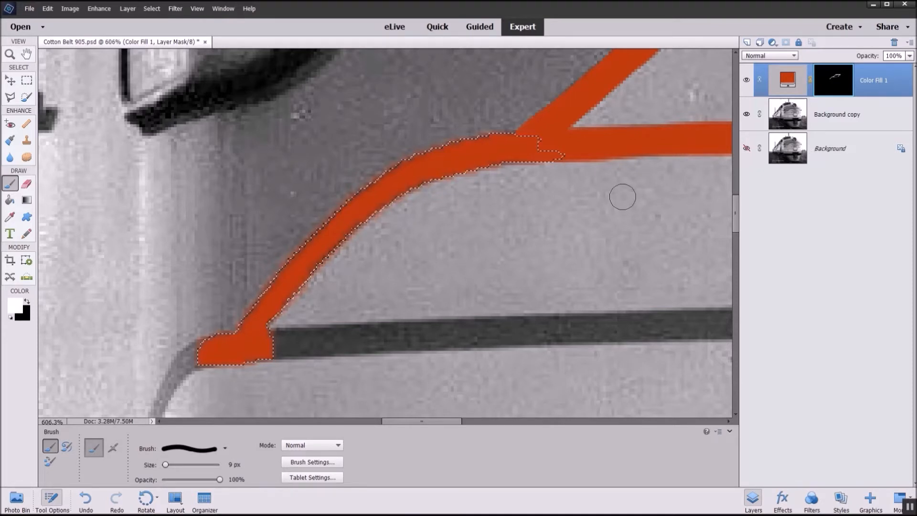
key("ctrl+d")
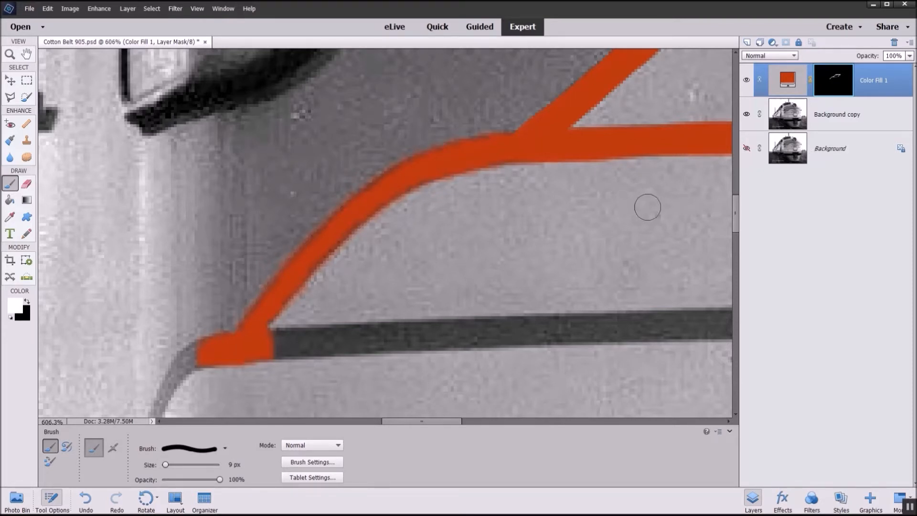
Step: Paint over the seams in the upper orange stripes and the handrail gap on the mask with the 9 px white Brush
key("z")
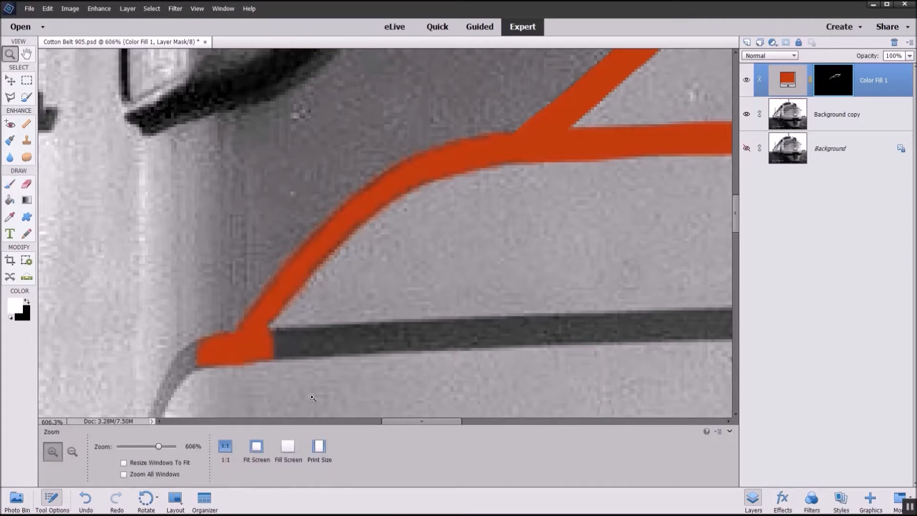
left_click(257, 447)
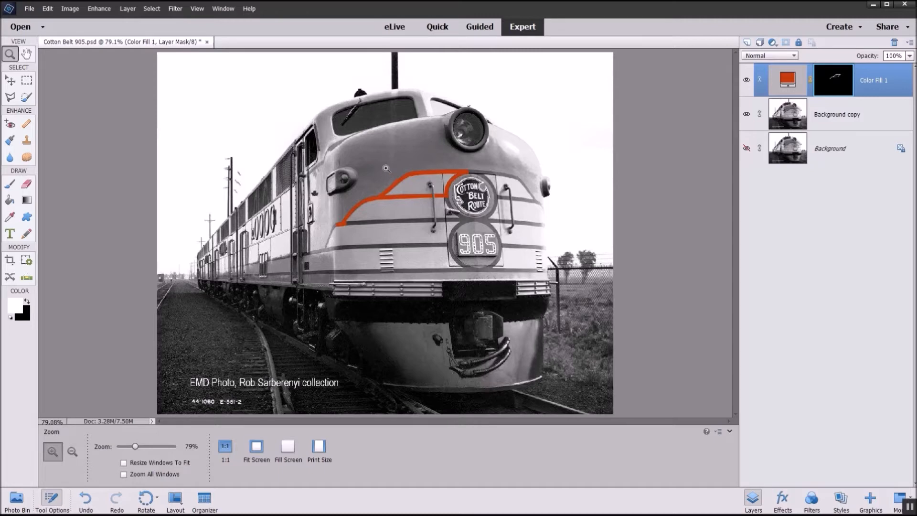
left_click_drag(385, 167, 477, 209)
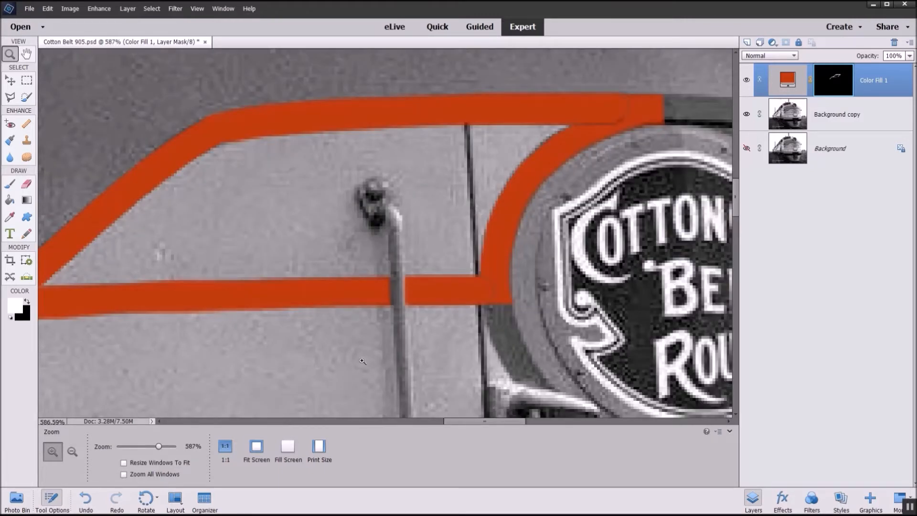
left_click_drag(332, 364, 379, 363)
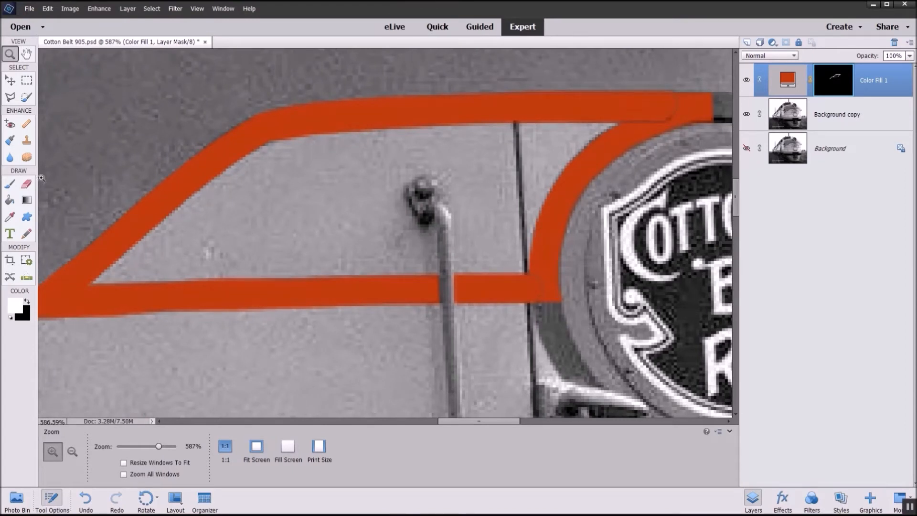
left_click(10, 184)
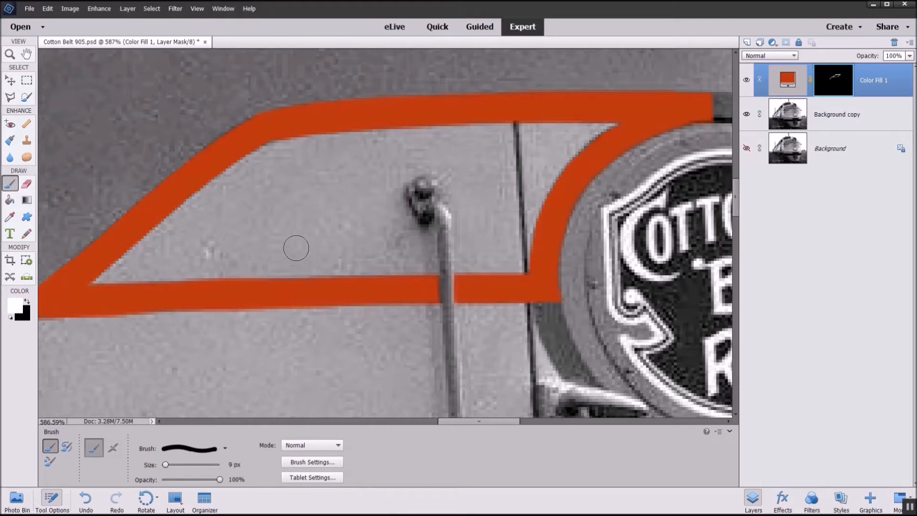
left_click(450, 288)
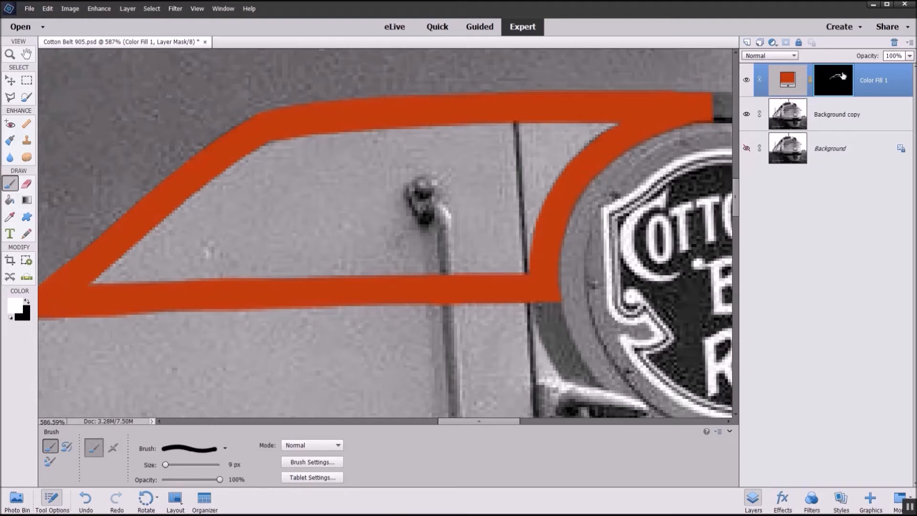
Step: Select the panel enclosed by the orange stripes by outlining it along the stripes with the Polygonal Lasso and subtracting the Color Fill 1 mask
left_click(27, 98)
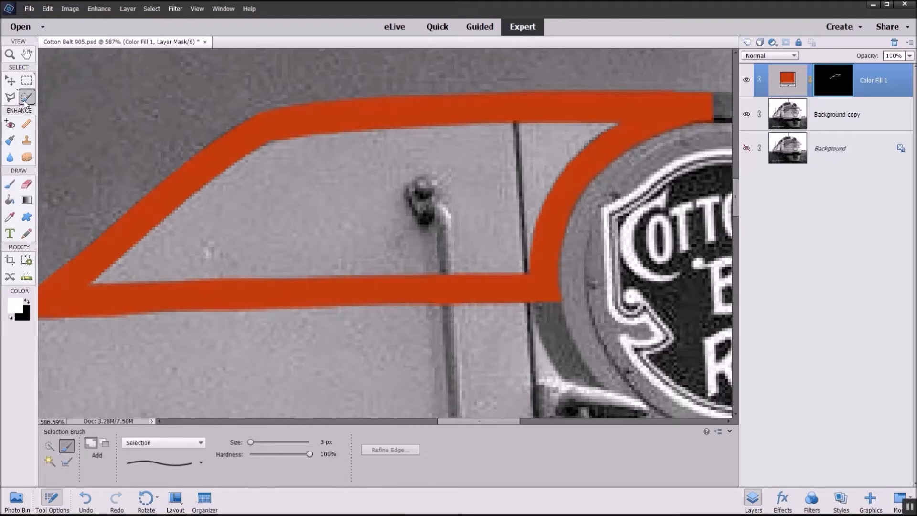
left_click(10, 98)
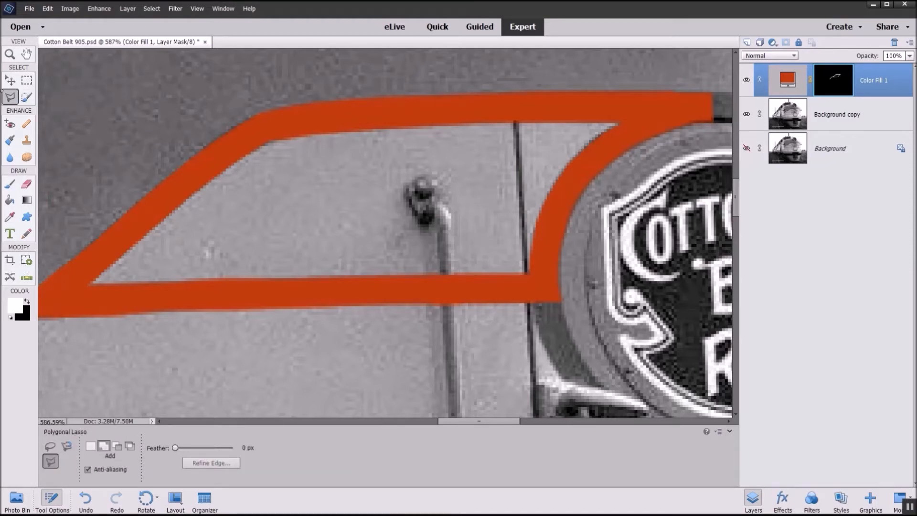
left_click(245, 139)
left_click(74, 276)
left_click(76, 300)
left_click(532, 288)
left_click(572, 182)
left_click(653, 110)
left_click(384, 106)
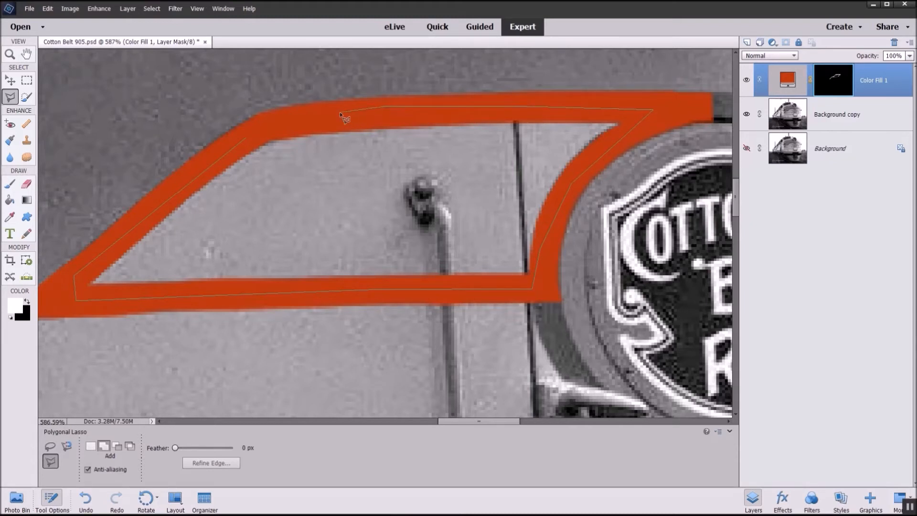
left_click(295, 122)
double_click(247, 140)
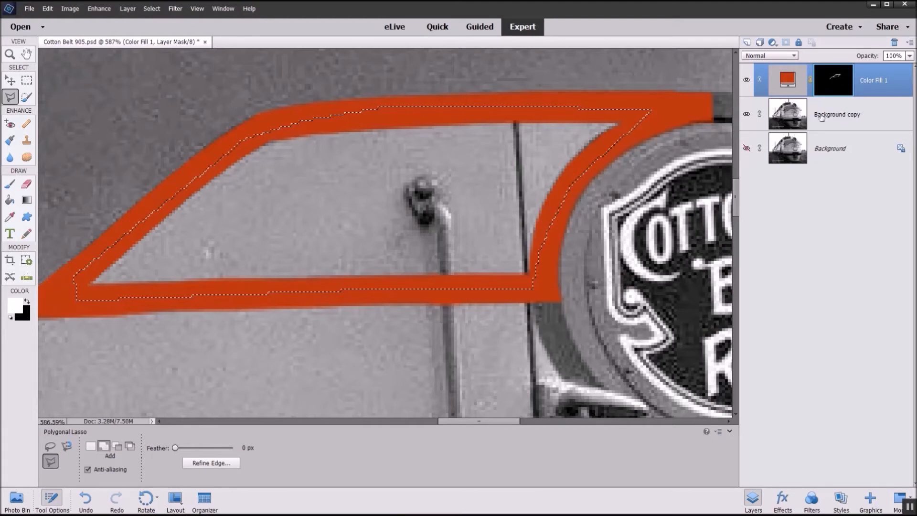
right_click(834, 82)
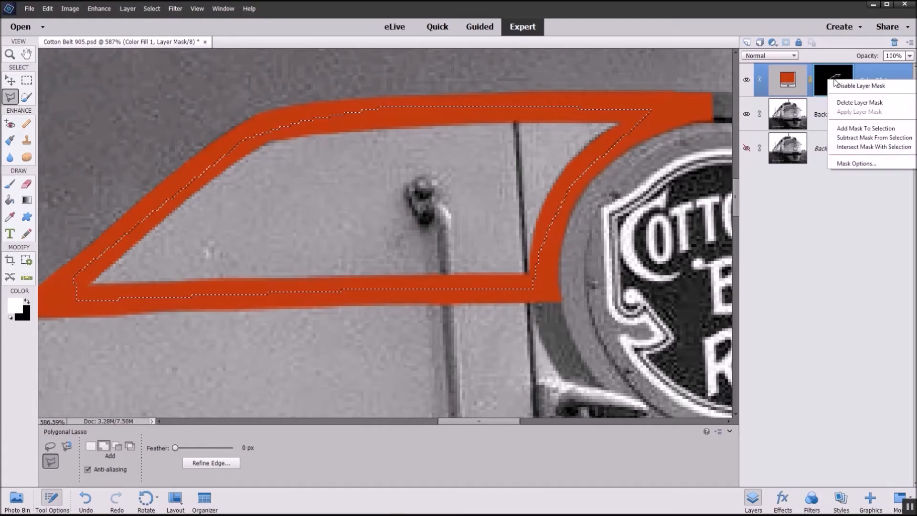
left_click(850, 138)
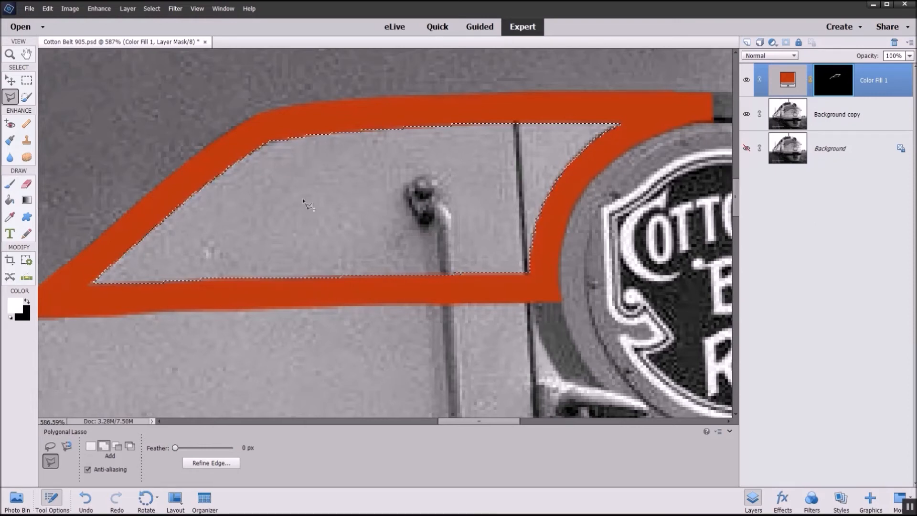
Step: Add a Solid Color fill layer for the selected panel in grey 6a6a66
left_click(774, 43)
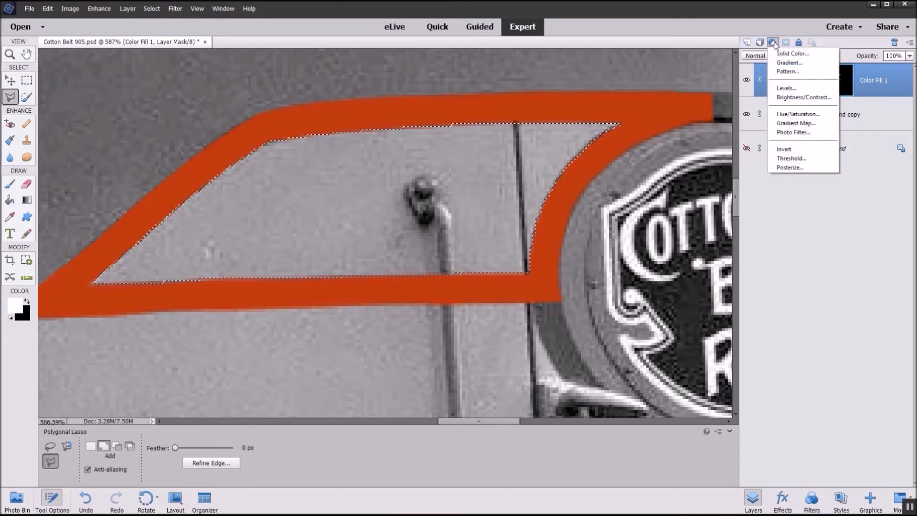
left_click(791, 54)
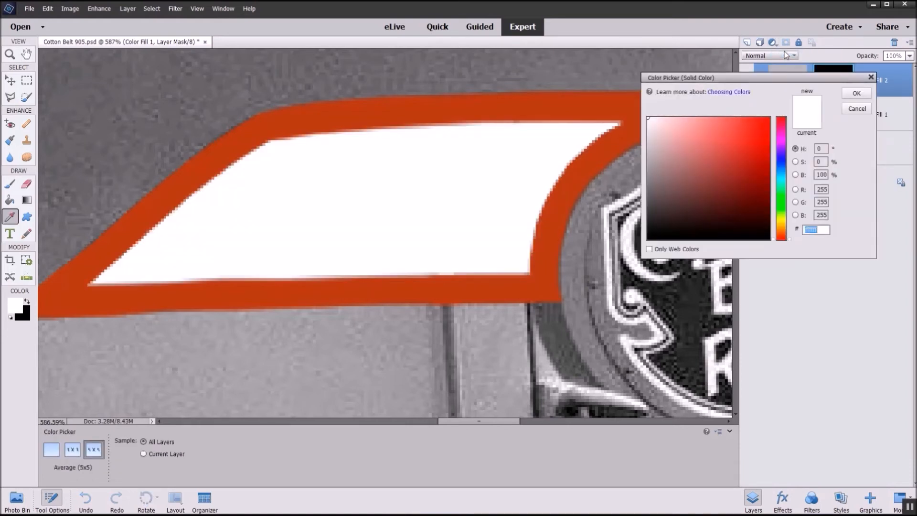
left_click(782, 221)
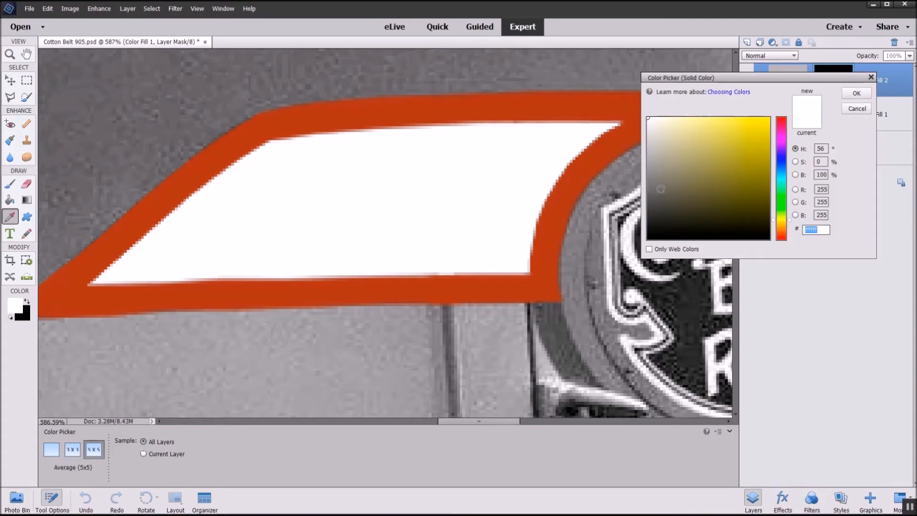
left_click(651, 188)
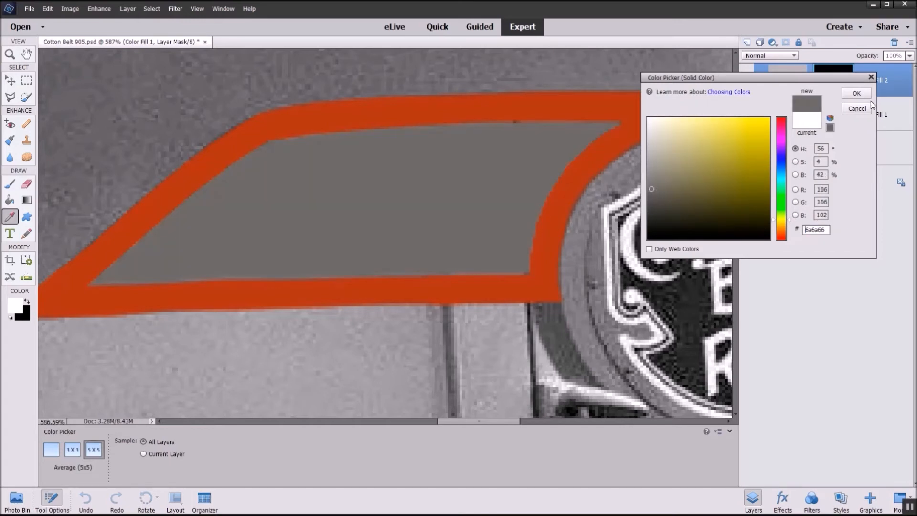
left_click(857, 94)
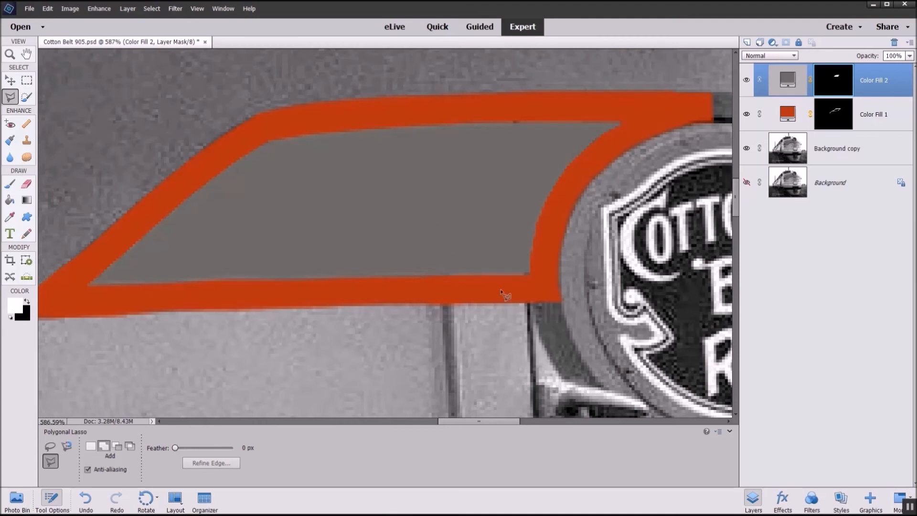
Step: Fit the whole photo on screen and change the Color Fill 2 layer's colour to a dark yellow with hue 56°
key("z")
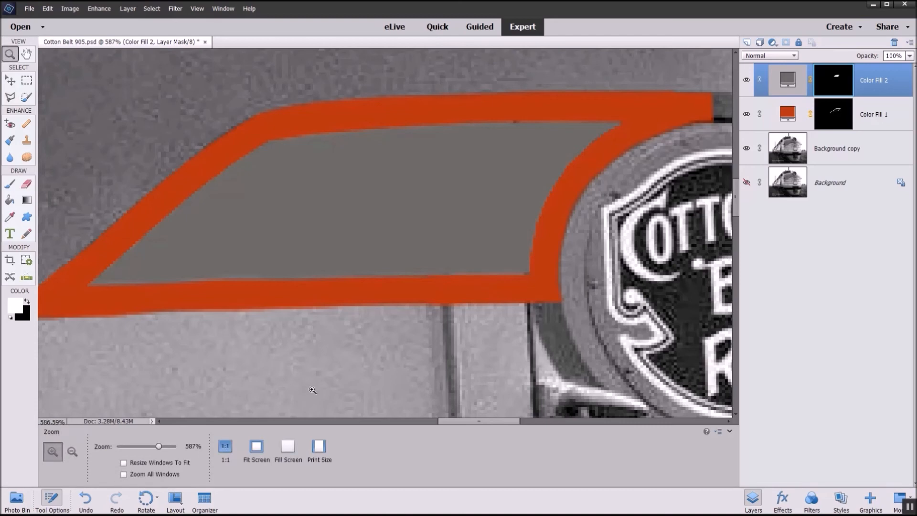
left_click(256, 446)
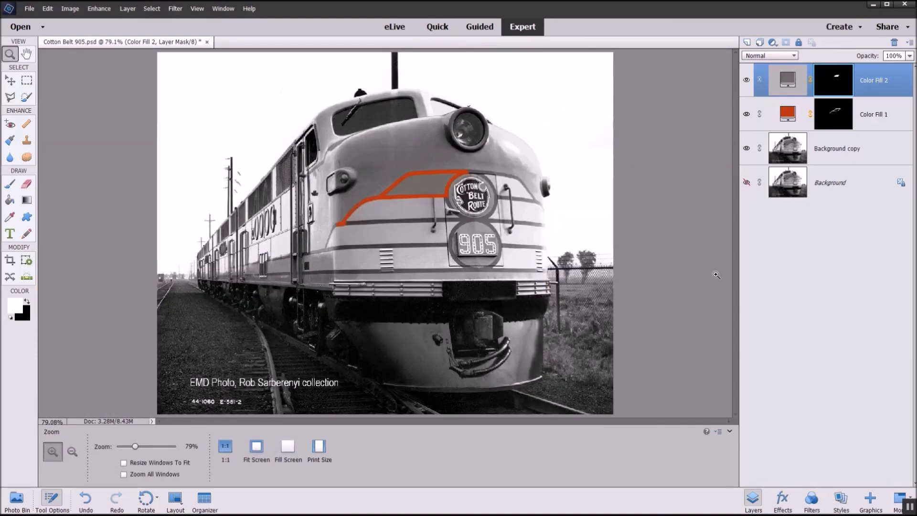
left_click(789, 80)
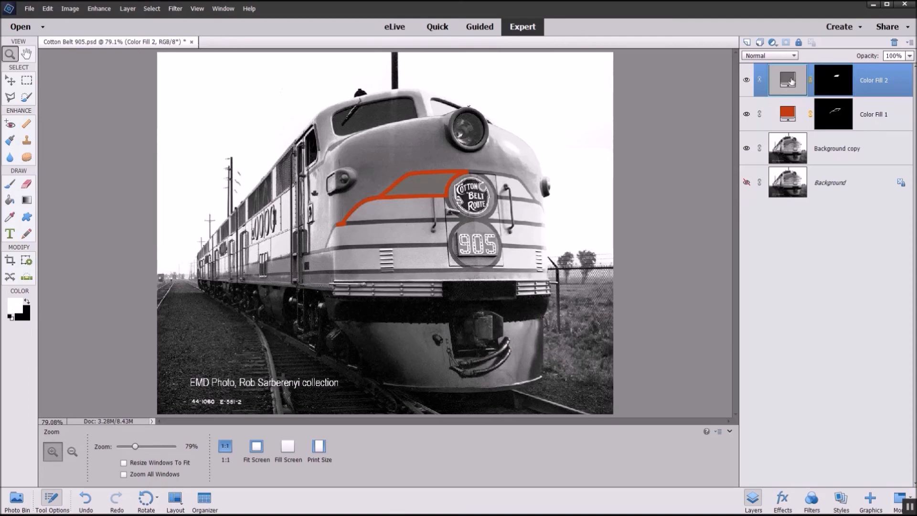
double_click(789, 80)
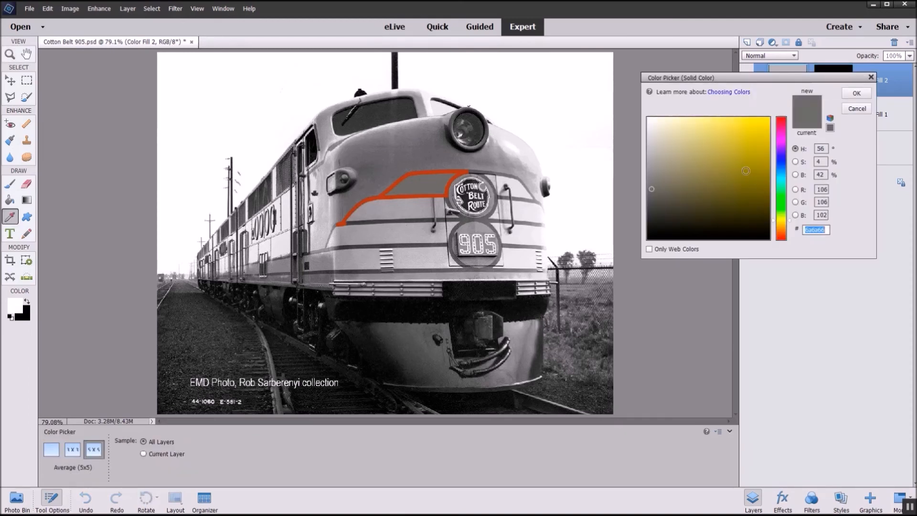
left_click(744, 170)
left_click(857, 94)
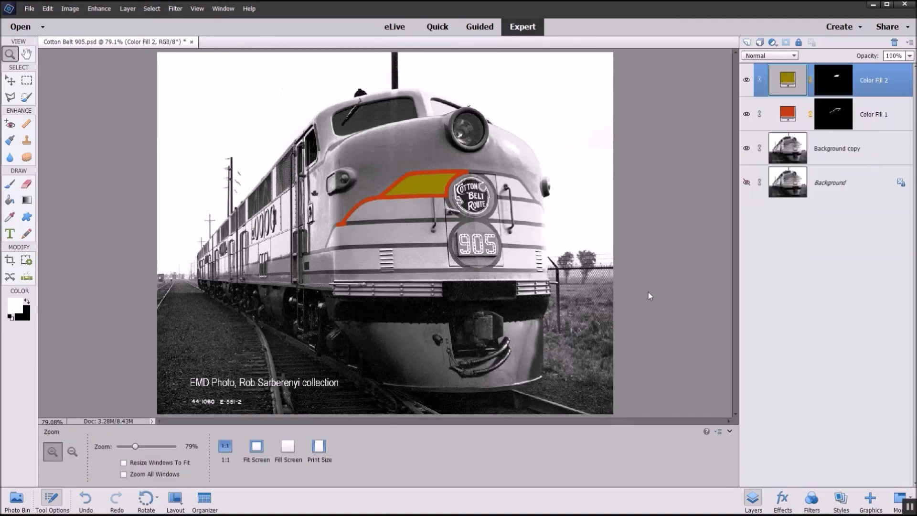